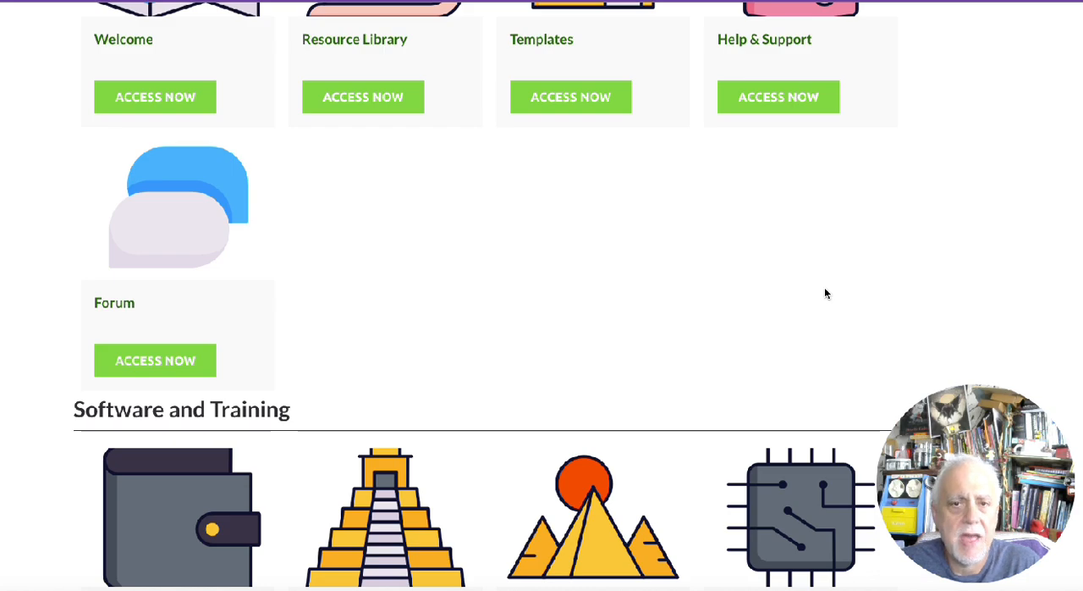
Open the Puzzle Suite Software Monthly Access area under Software and Training
{"action": "scroll", "coordinate": [825, 292], "scroll_direction": "down", "scroll_amount": 1}
{"action": "scroll", "coordinate": [825, 291], "scroll_direction": "down", "scroll_amount": 5}
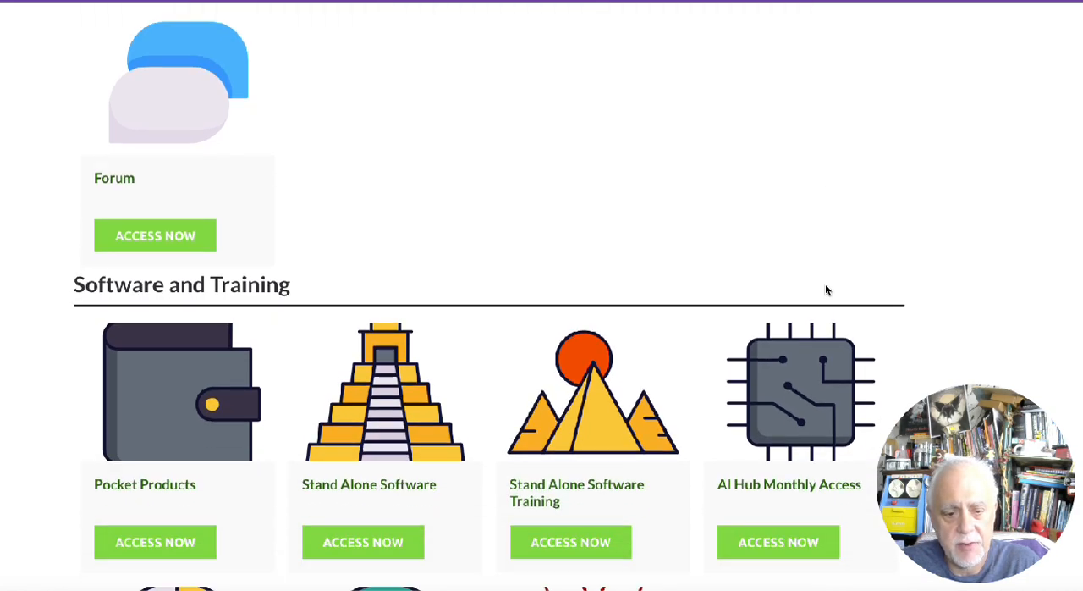
{"action": "scroll", "coordinate": [825, 290], "scroll_direction": "up", "scroll_amount": 1}
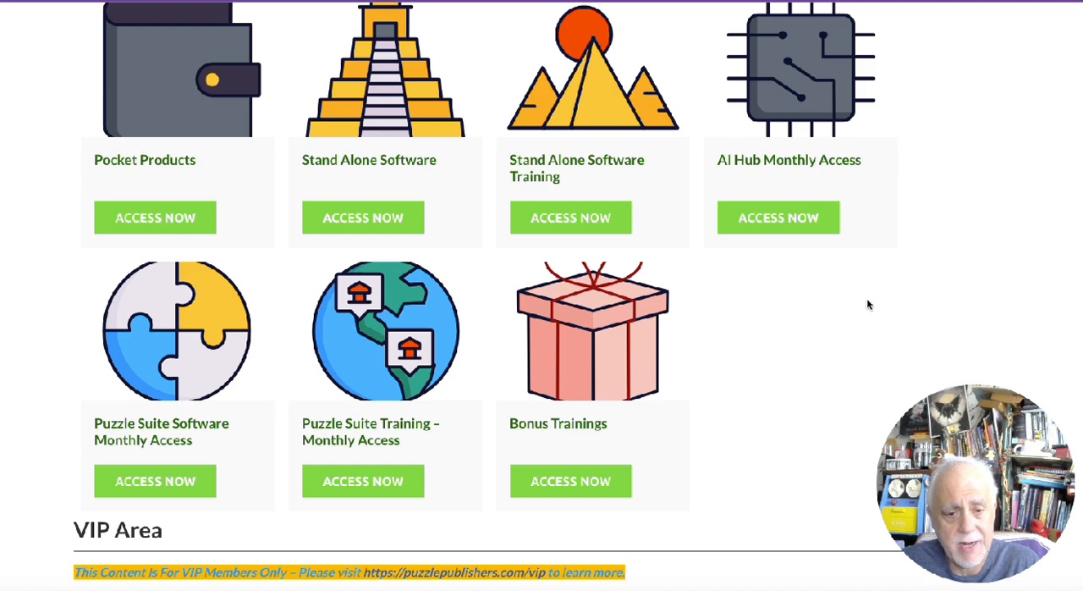
{"action": "scroll", "coordinate": [866, 298], "scroll_direction": "up", "scroll_amount": 2}
{"action": "scroll", "coordinate": [866, 298], "scroll_direction": "down", "scroll_amount": 2}
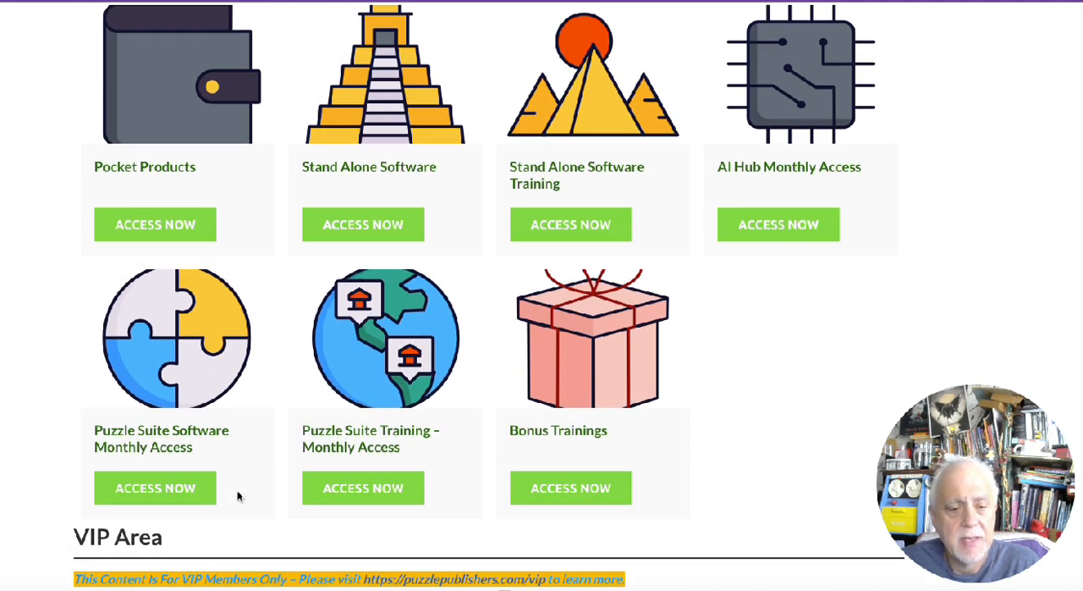
{"action": "left_click", "coordinate": [177, 491]}
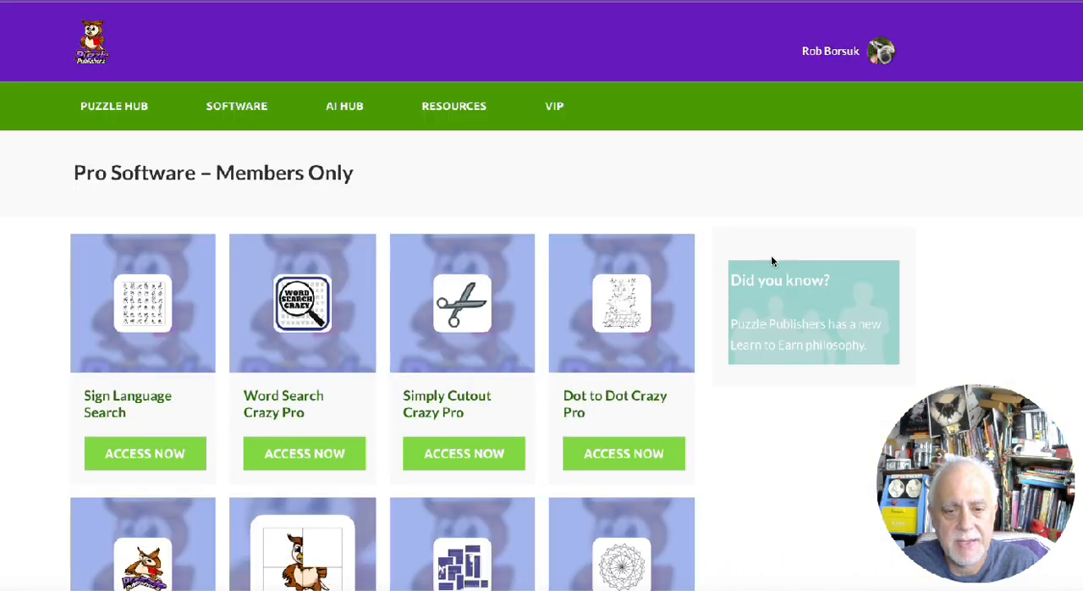
Open Simply Maze Crazy Pro from the members-only pro software and bring its maze editor into view
{"action": "scroll", "coordinate": [750, 189], "scroll_direction": "down", "scroll_amount": 1}
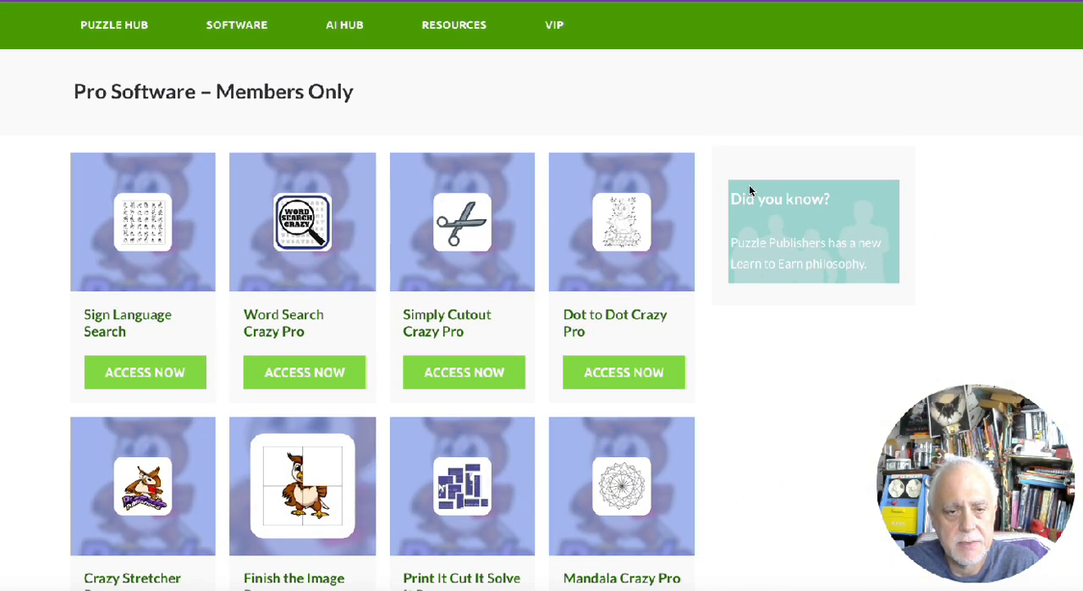
{"action": "scroll", "coordinate": [748, 190], "scroll_direction": "down", "scroll_amount": 1}
{"action": "scroll", "coordinate": [750, 191], "scroll_direction": "down", "scroll_amount": 4}
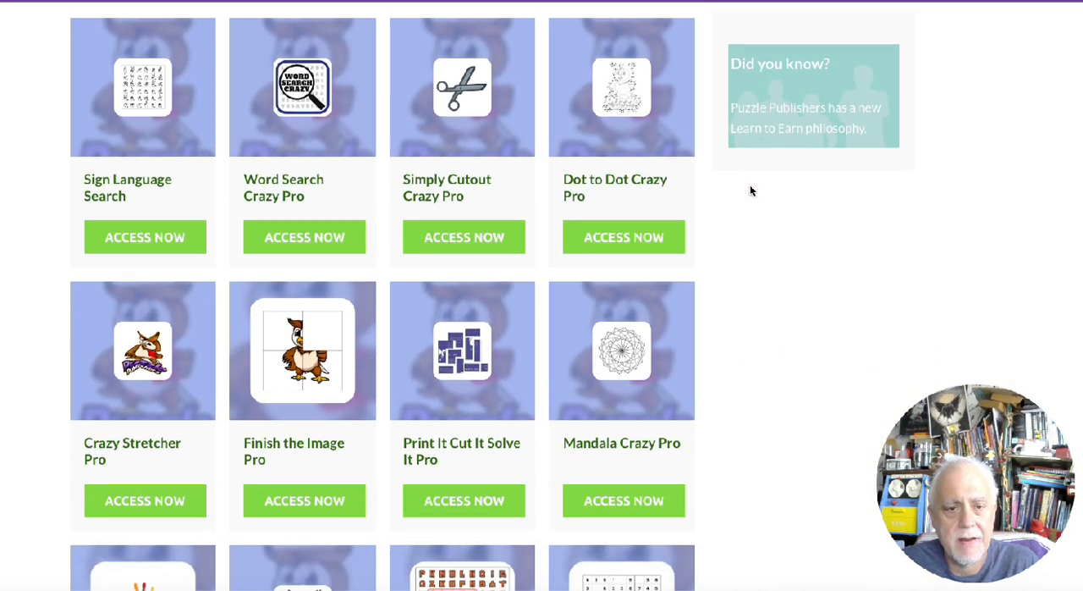
{"action": "scroll", "coordinate": [749, 190], "scroll_direction": "down", "scroll_amount": 1}
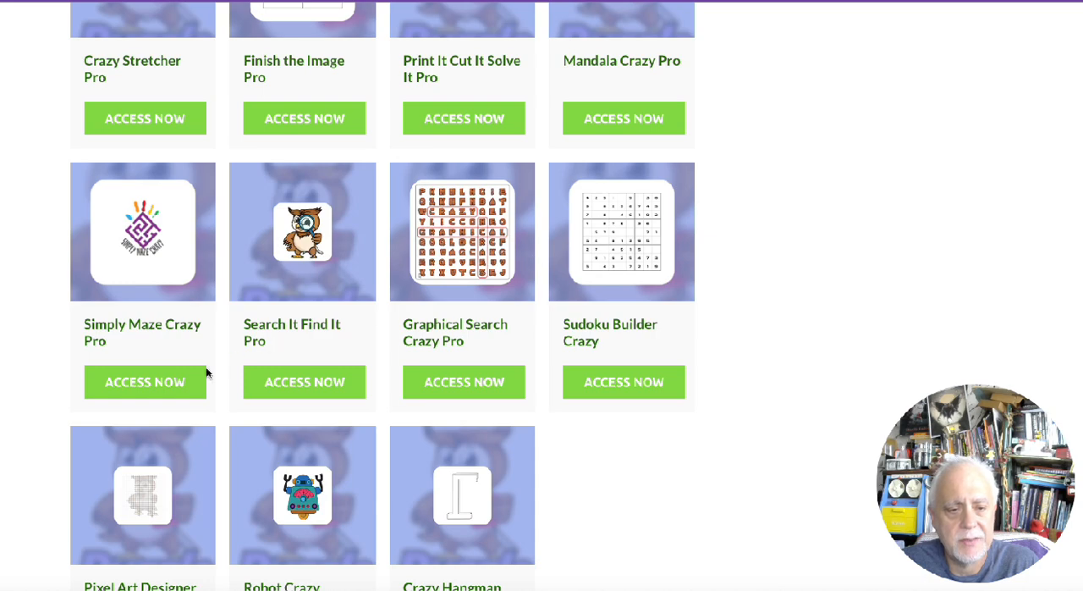
{"action": "left_click", "coordinate": [134, 382]}
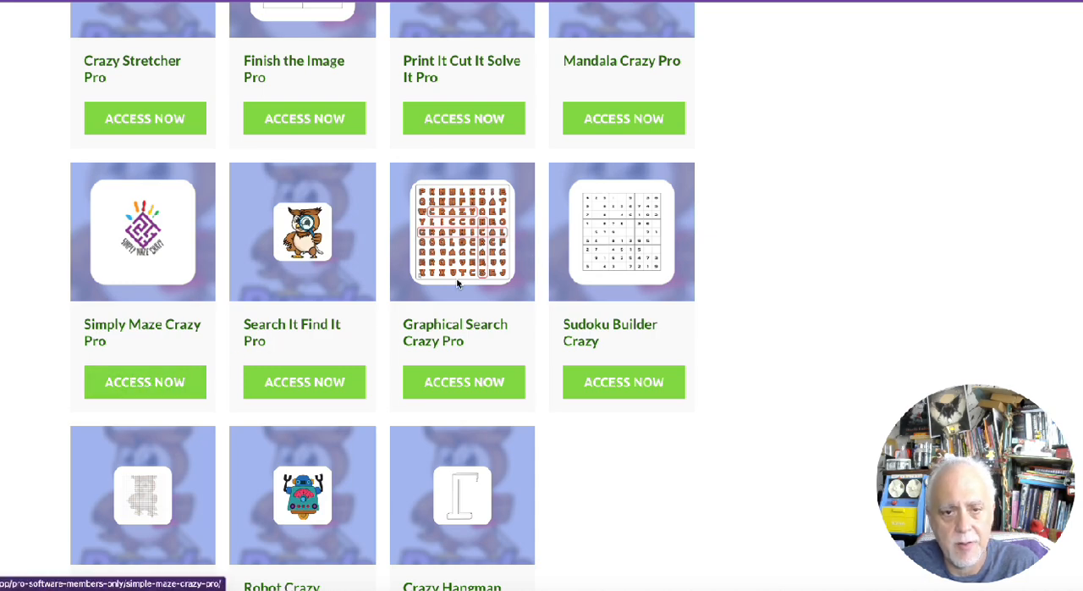
{"action": "scroll", "coordinate": [719, 228], "scroll_direction": "down", "scroll_amount": 3}
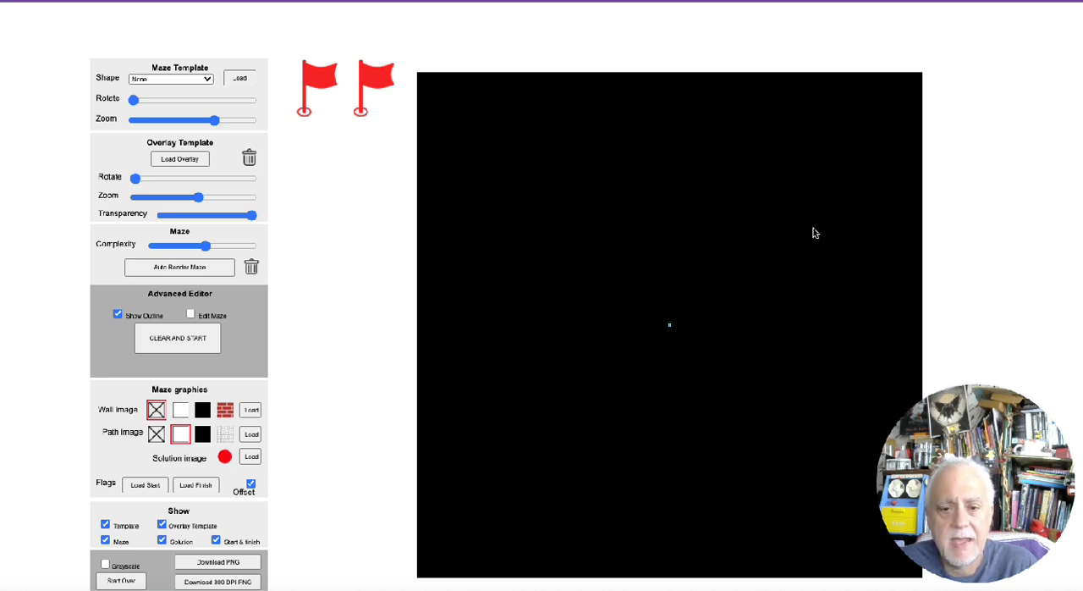
Try the Circle, Square and Triangle shapes for the maze template, and set the shape back to None
{"action": "left_click", "coordinate": [203, 78]}
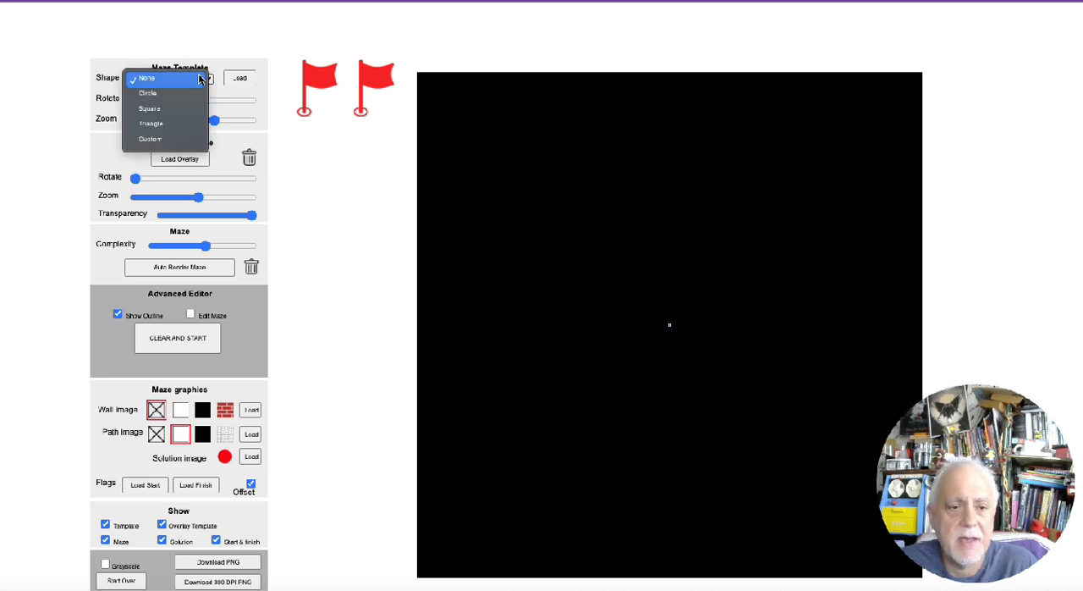
{"action": "left_click", "coordinate": [193, 95]}
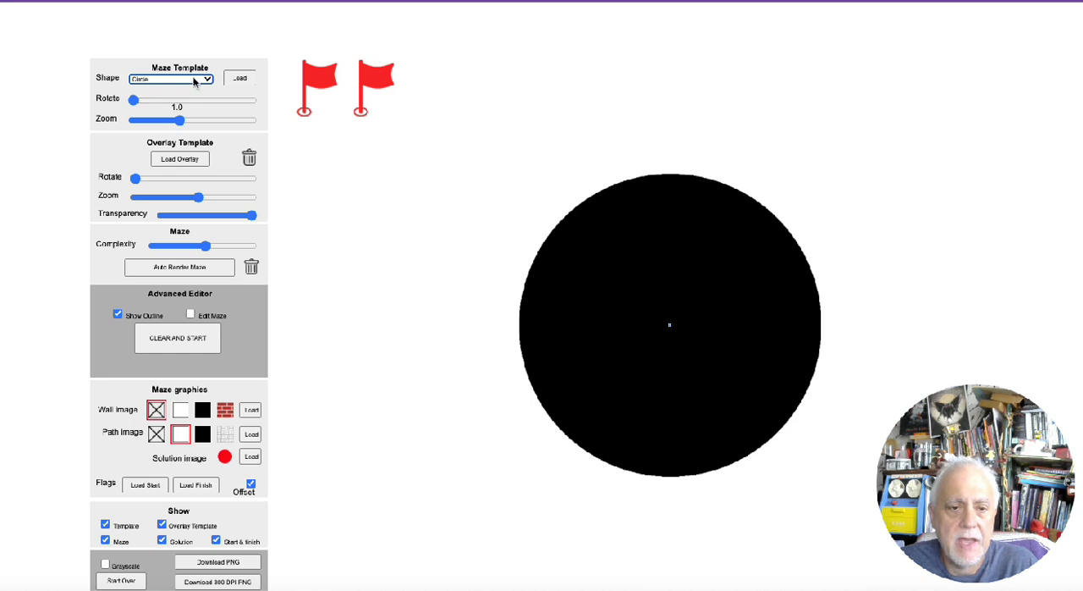
{"action": "left_click", "coordinate": [199, 81]}
{"action": "left_click", "coordinate": [193, 95]}
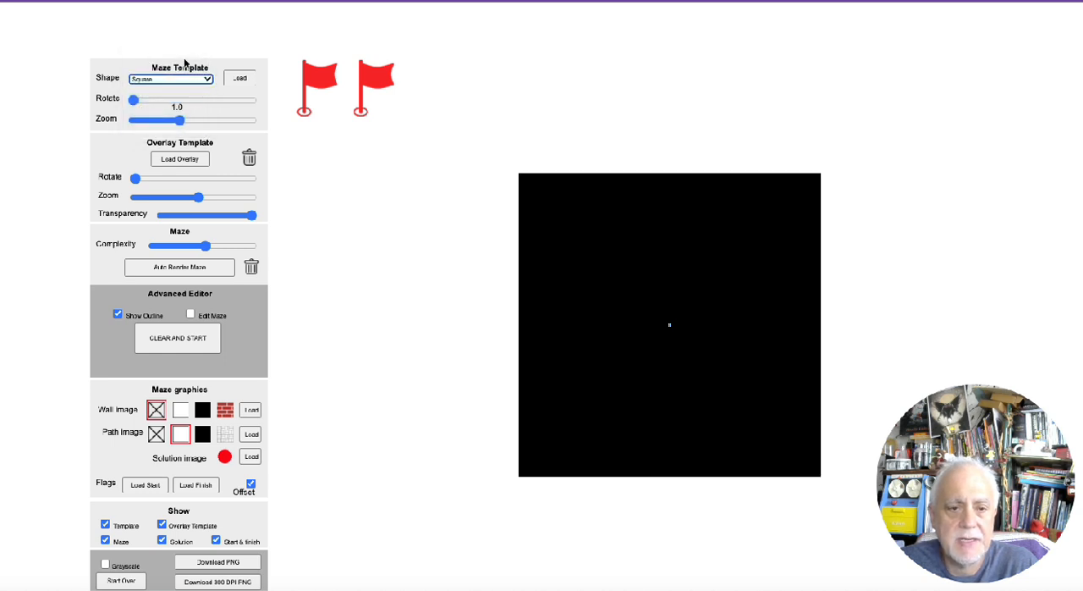
{"action": "left_click", "coordinate": [186, 77]}
{"action": "left_click", "coordinate": [188, 90]}
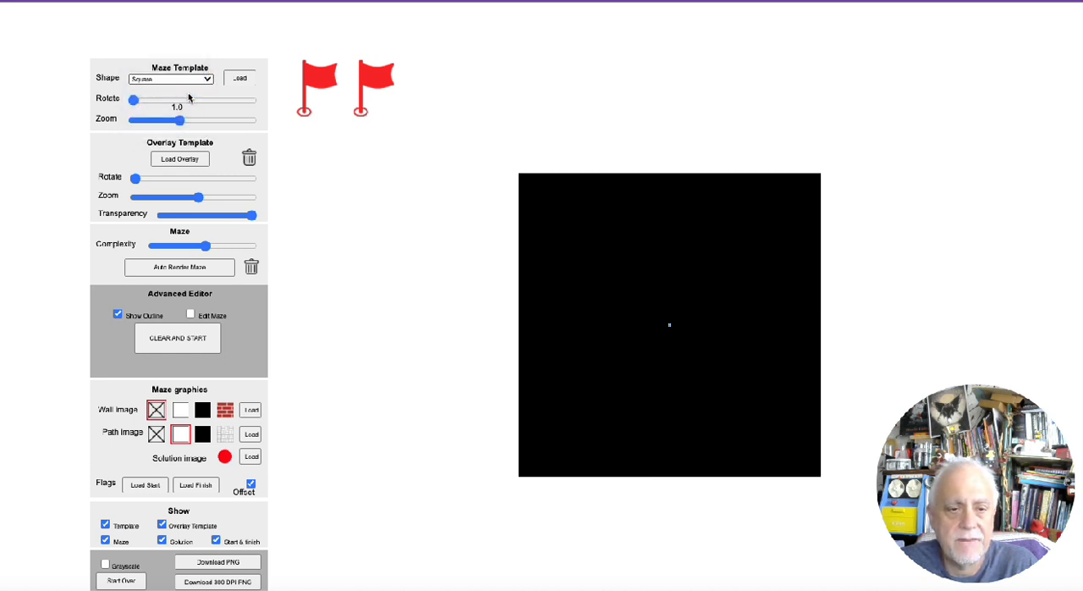
{"action": "left_click", "coordinate": [190, 80]}
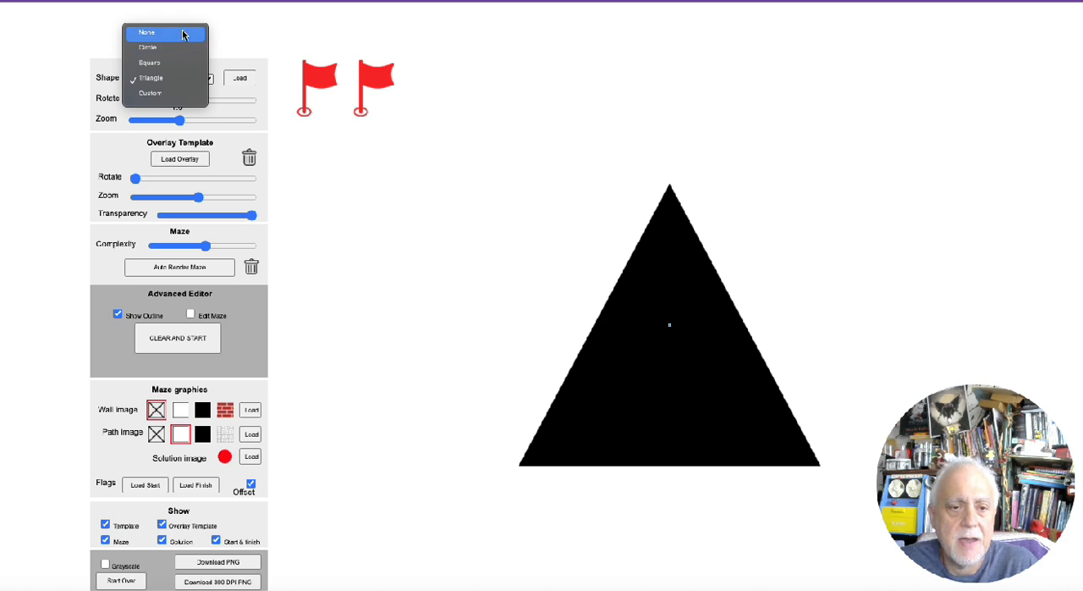
{"action": "left_click", "coordinate": [184, 33]}
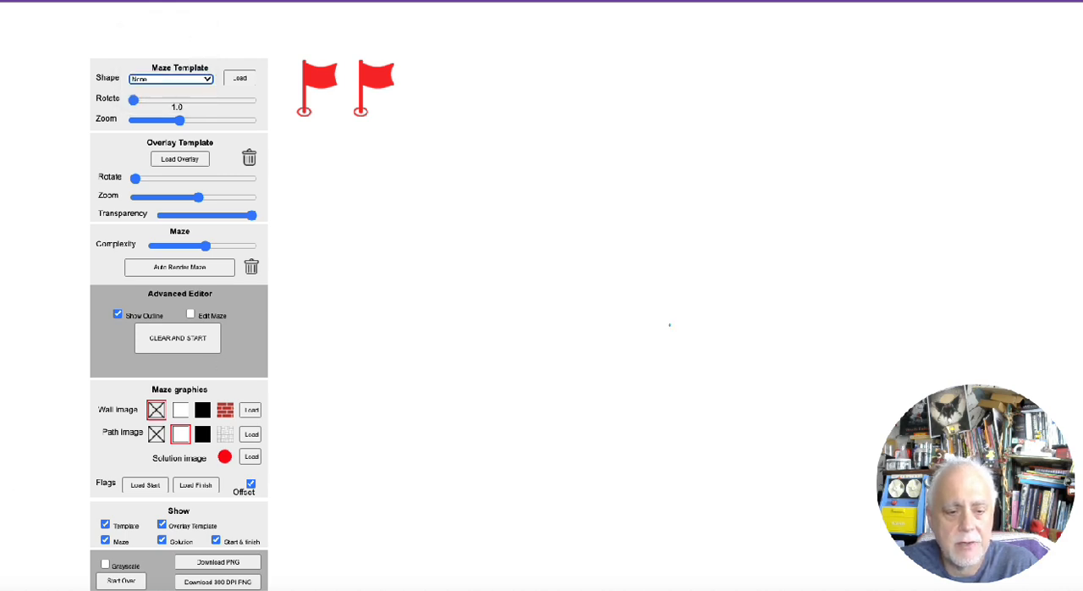
Switch to Finder and preview bubbling crock.png from the Monday Minutes folder, closing the preview after viewing
{"action": "key", "text": "super+Tab"}
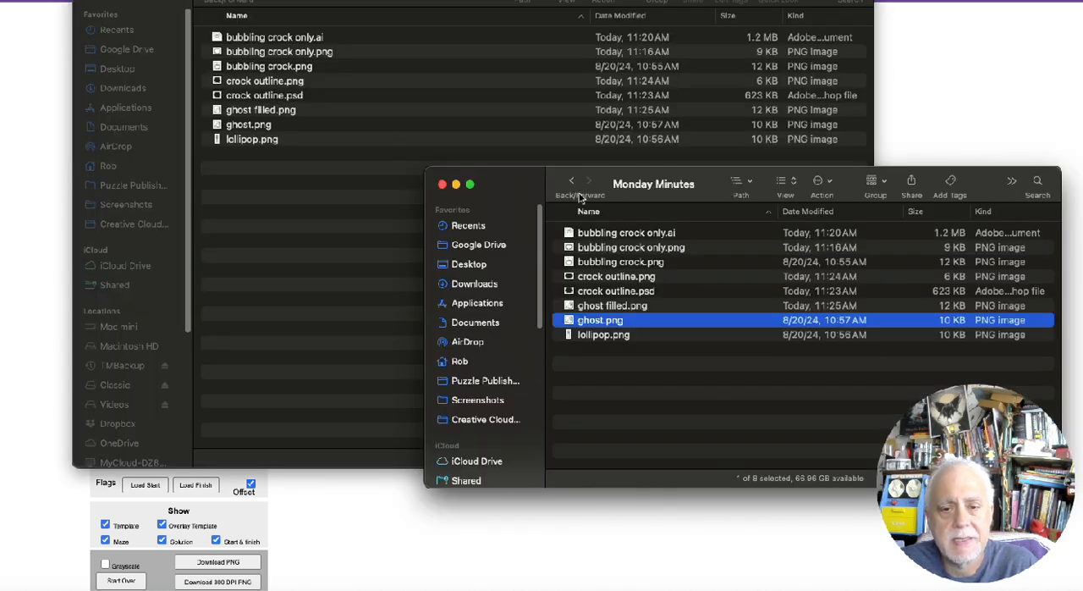
{"action": "left_click", "coordinate": [456, 185]}
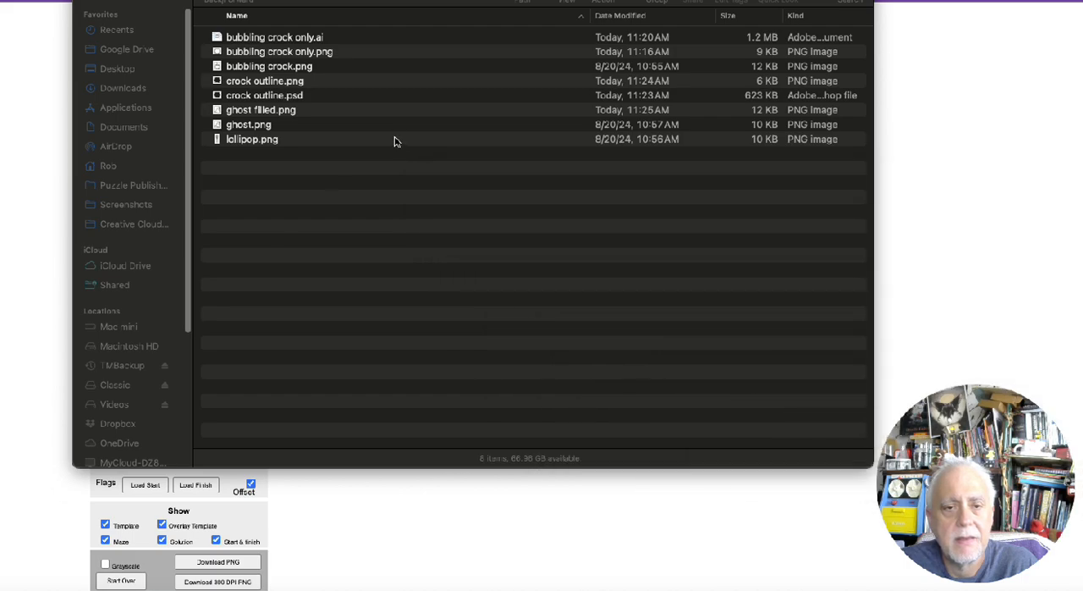
{"action": "left_click_drag", "start_coordinate": [316, 0], "coordinate": [489, 61]}
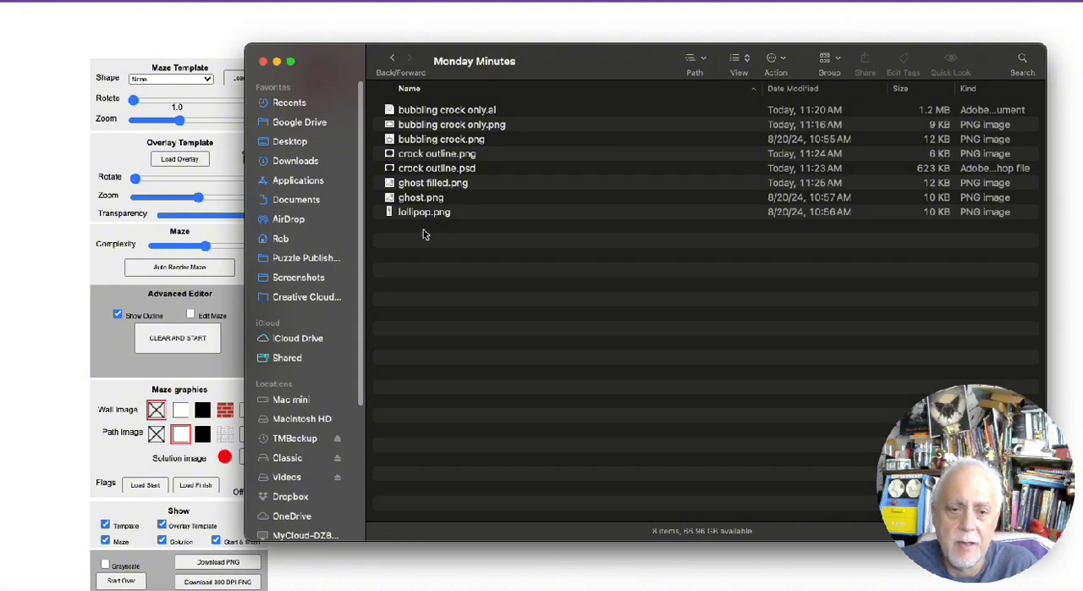
{"action": "double_click", "coordinate": [442, 140]}
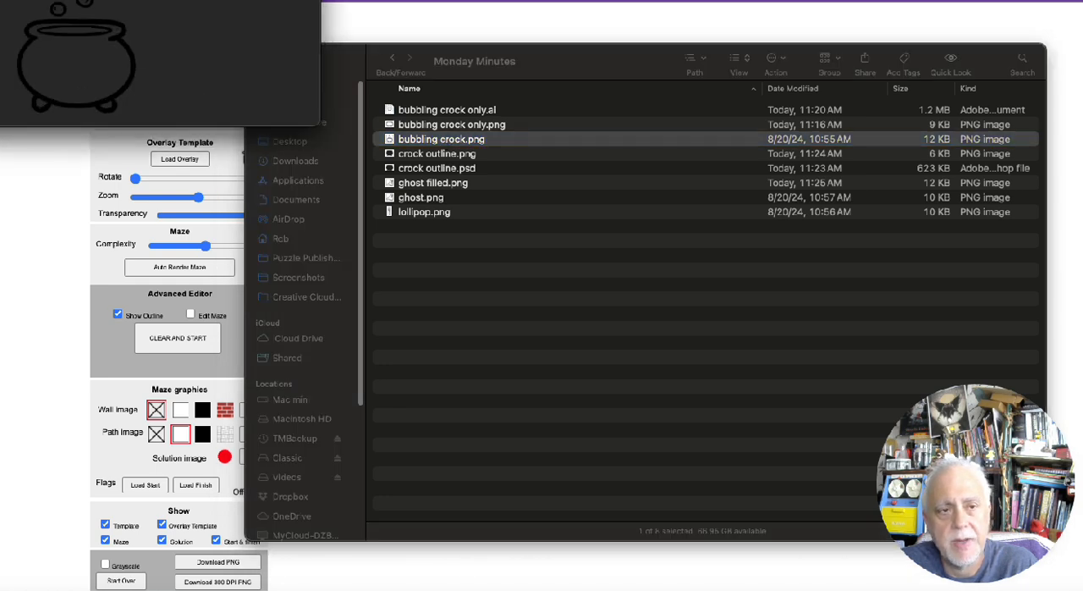
{"action": "left_click_drag", "start_coordinate": [5, 0], "coordinate": [413, 192]}
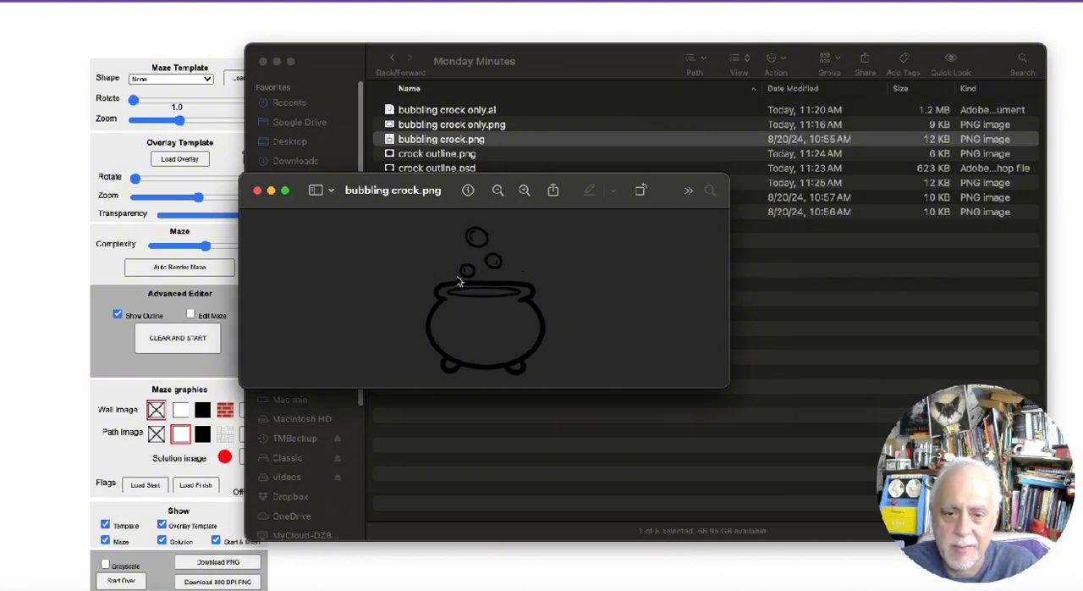
{"action": "left_click", "coordinate": [258, 191]}
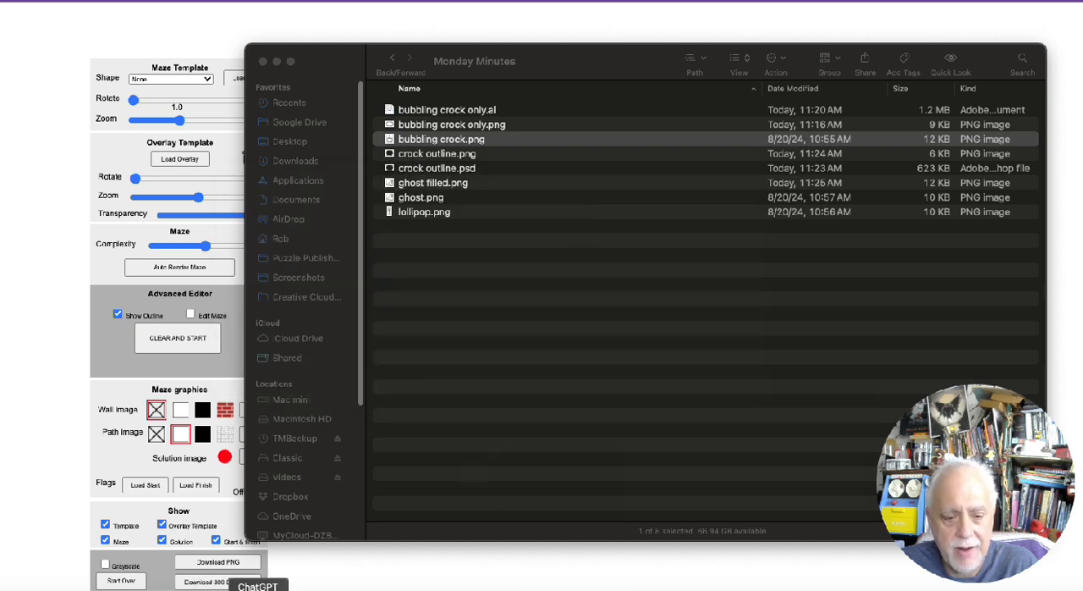
Switch to Photoshop, view the crock drawing without bubbles, and open the crock outline file from the Monday Minutes folder
{"action": "left_click", "coordinate": [335, 589]}
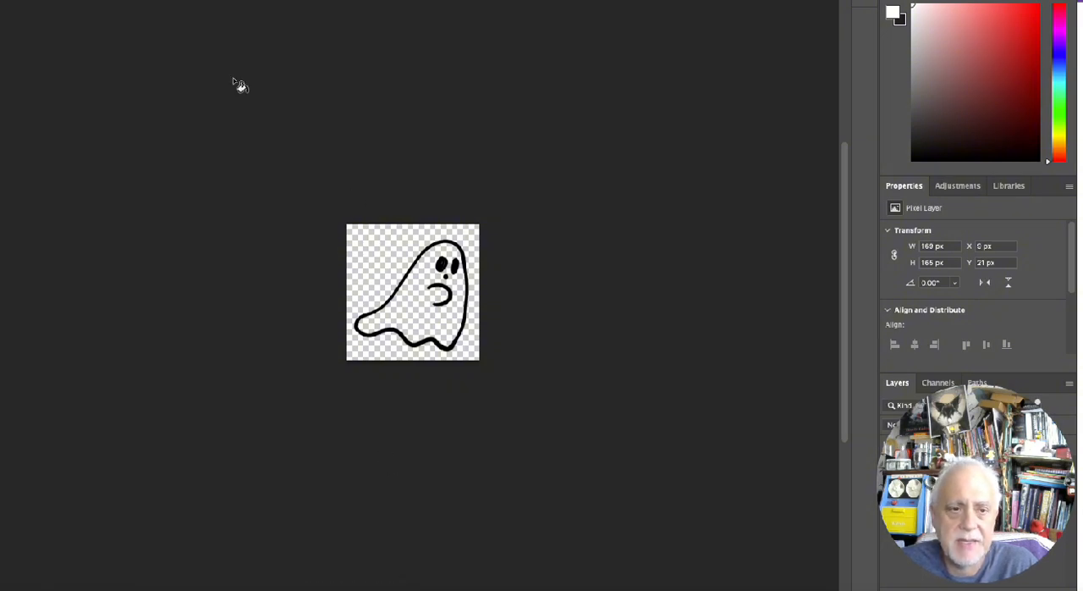
{"action": "key", "text": "ctrl+Tab"}
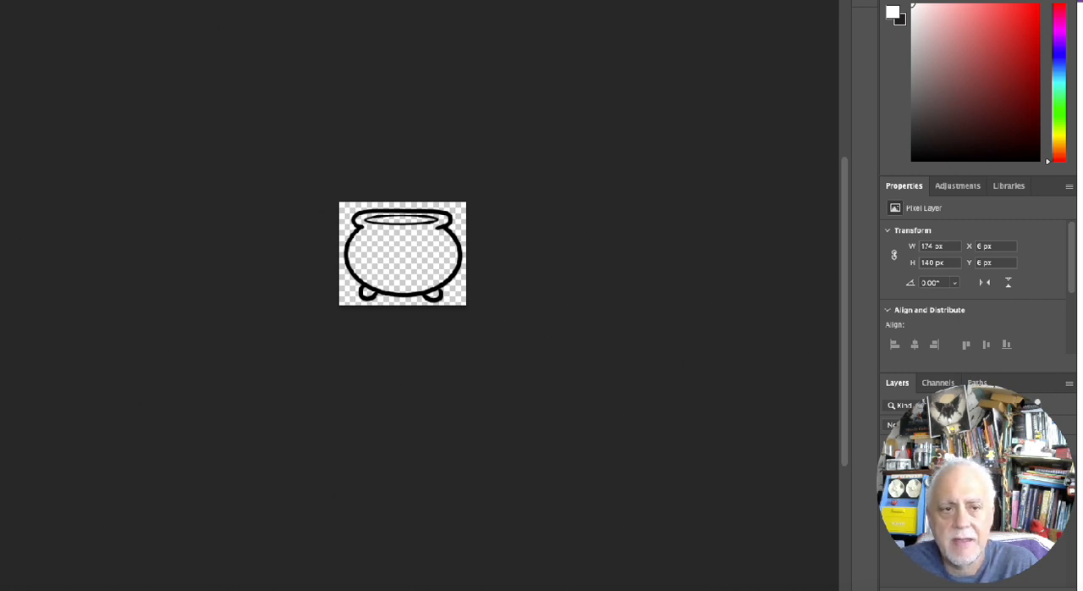
{"action": "left_click", "coordinate": [0, 0]}
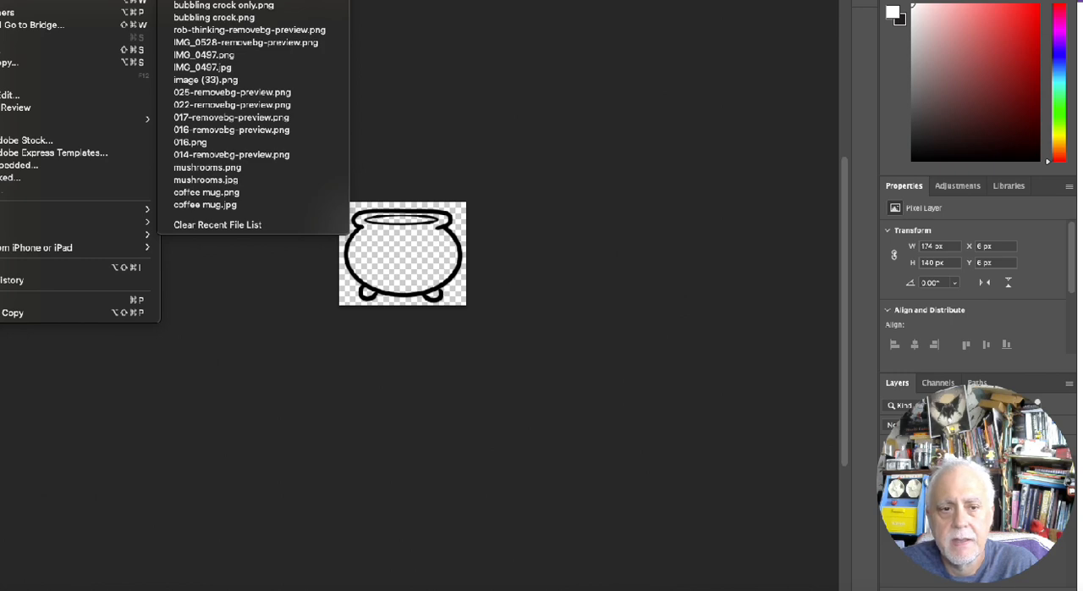
{"action": "mouse_move", "coordinate": [17, 0]}
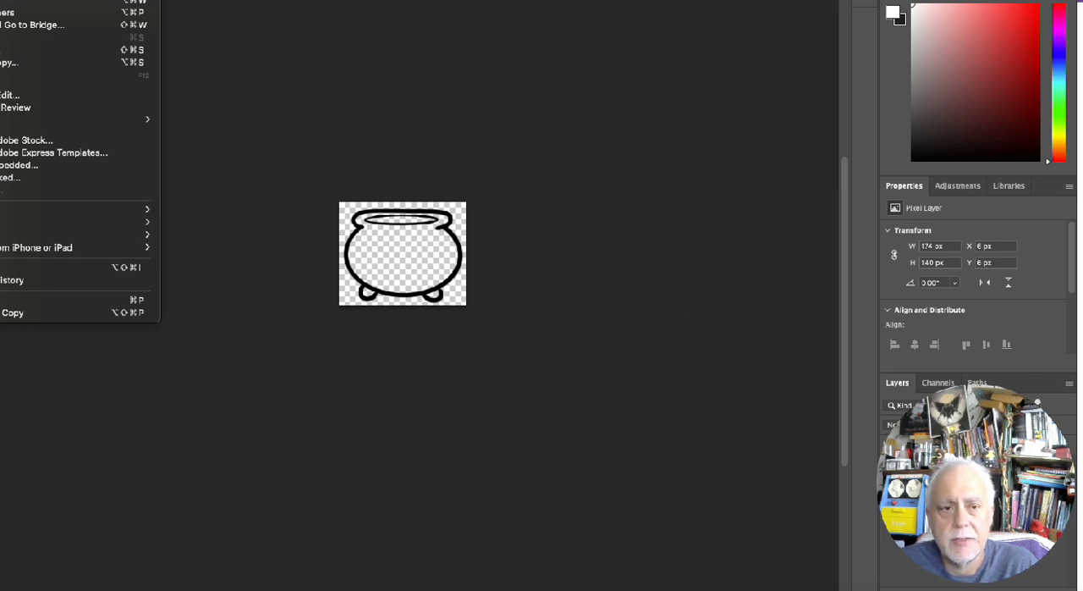
{"action": "left_click", "coordinate": [16, 0]}
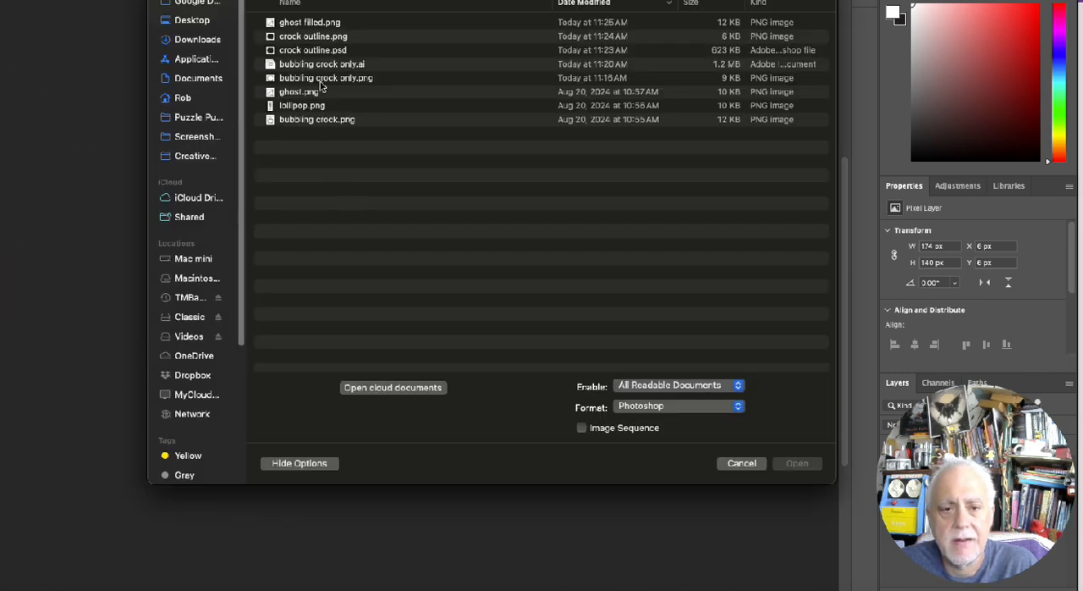
{"action": "double_click", "coordinate": [322, 43]}
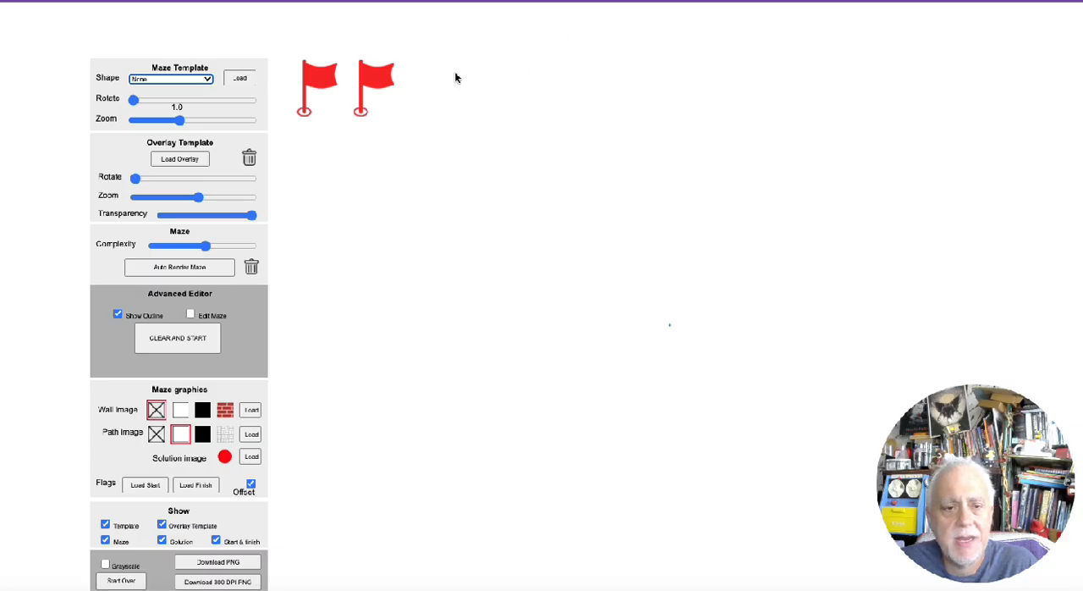
Load crock outline.png as the custom maze template and enlarge it to nearly fill the canvas width
{"action": "left_click", "coordinate": [249, 81]}
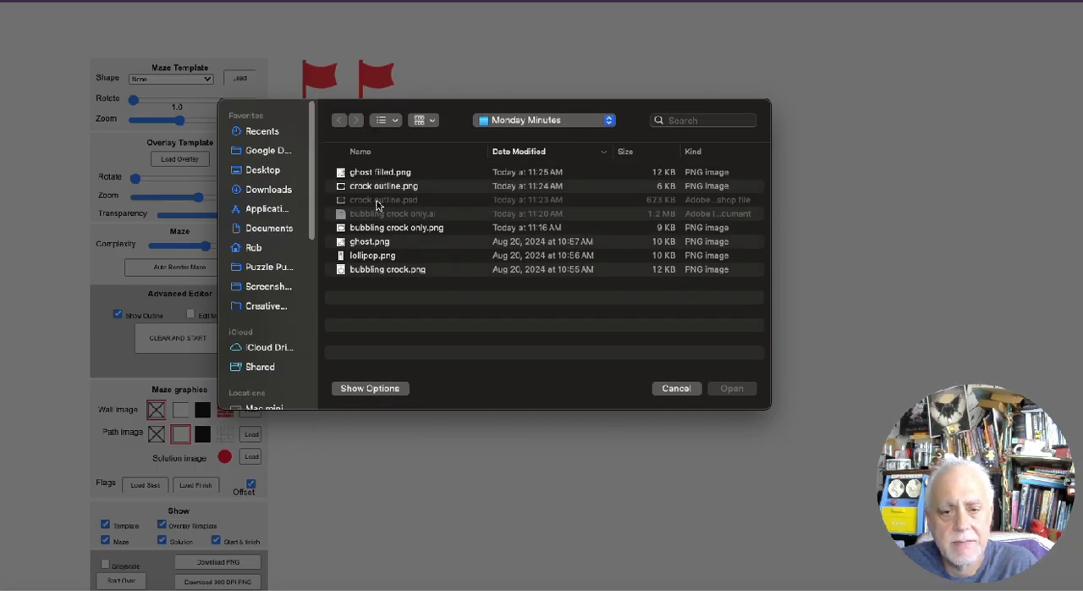
{"action": "double_click", "coordinate": [377, 186]}
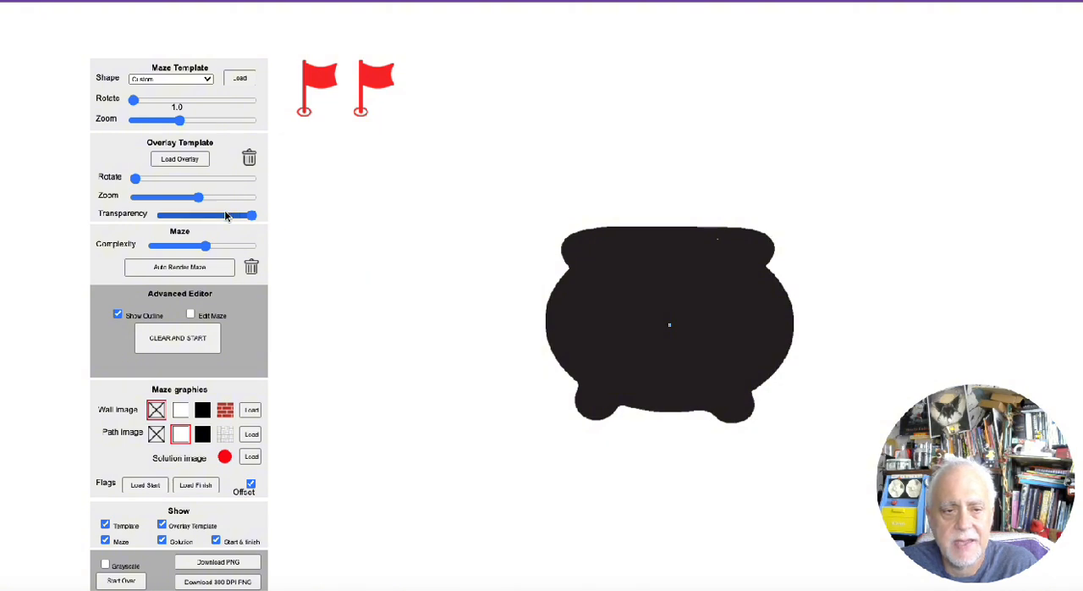
{"action": "left_click_drag", "start_coordinate": [180, 121], "coordinate": [225, 131]}
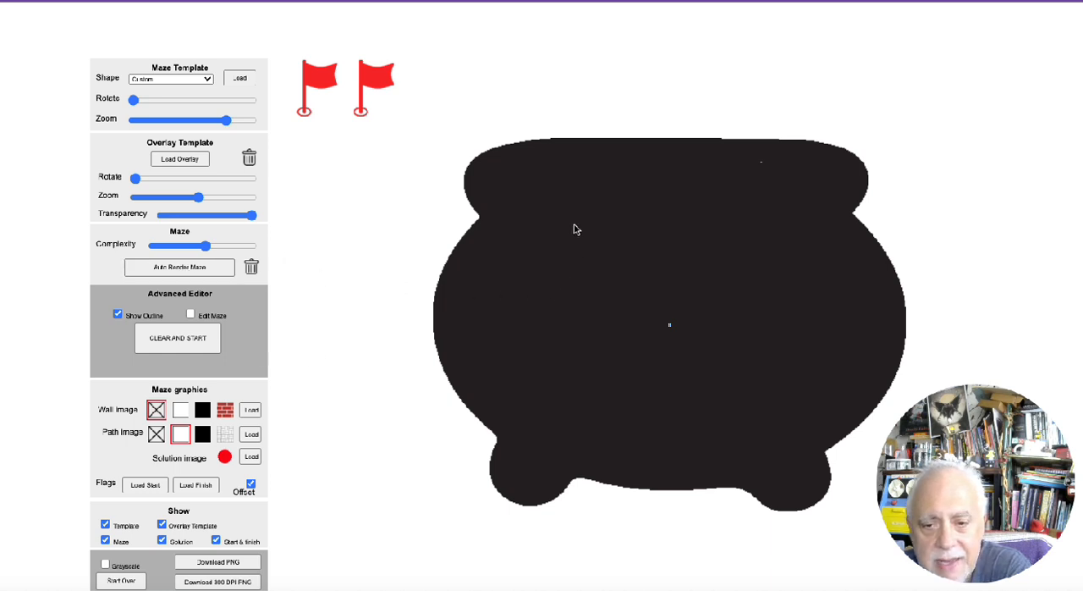
Auto-render the maze inside the crock at a higher complexity, and fine-tune the complexity to 1.99
{"action": "left_click", "coordinate": [195, 273]}
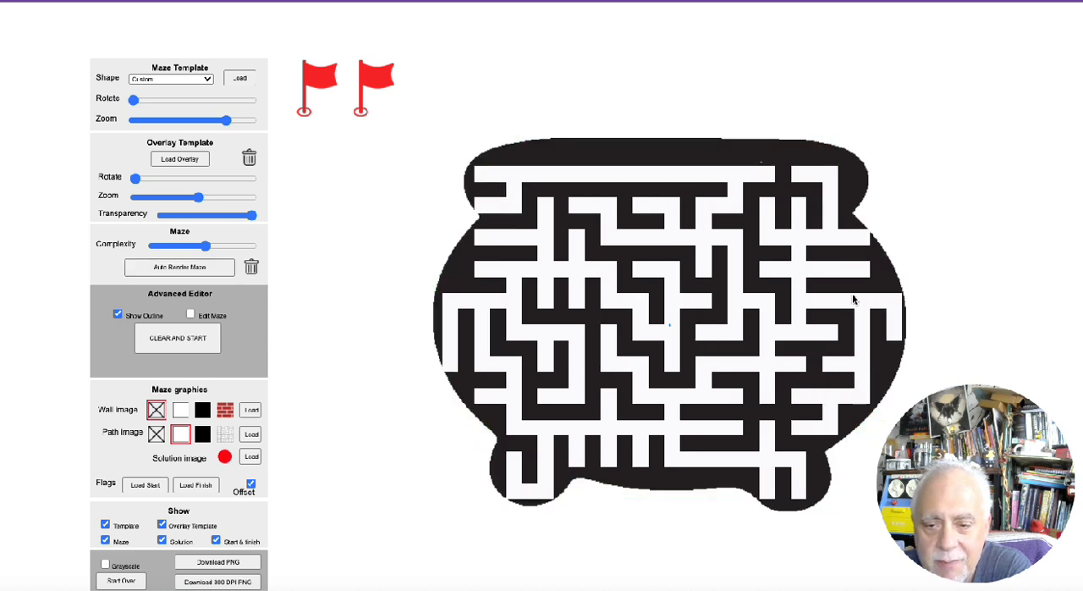
{"action": "left_click_drag", "start_coordinate": [204, 246], "coordinate": [232, 247]}
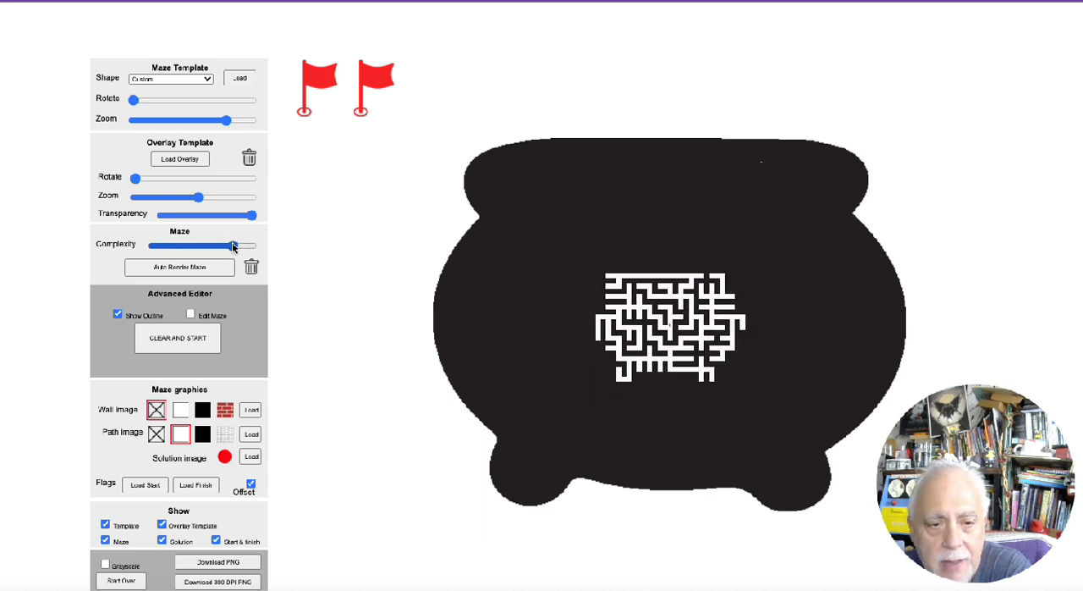
{"action": "left_click", "coordinate": [209, 269]}
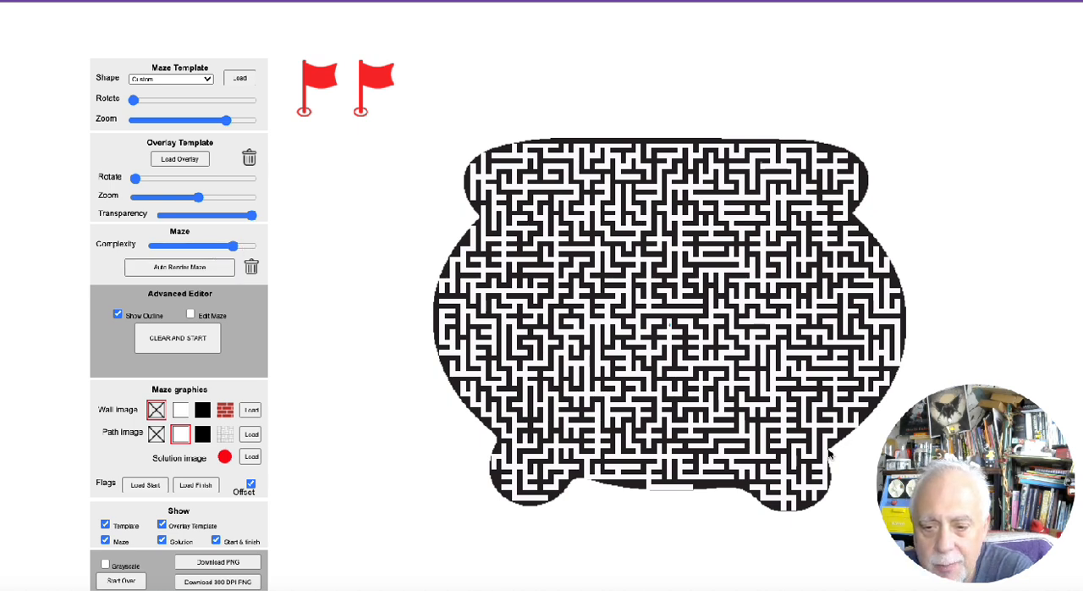
{"action": "left_click_drag", "start_coordinate": [234, 245], "coordinate": [233, 247]}
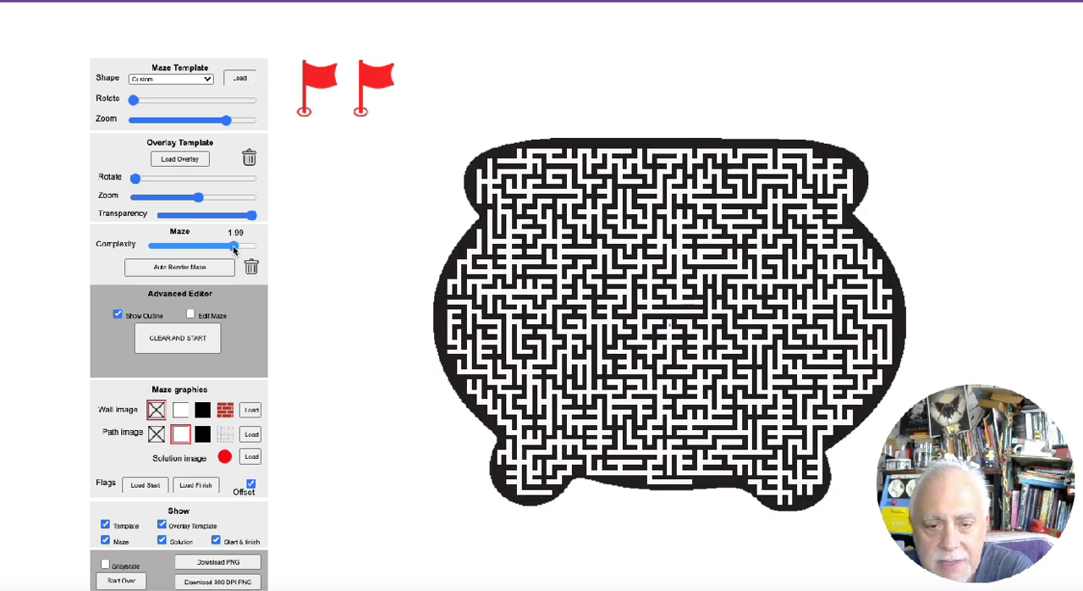
{"action": "left_click", "coordinate": [232, 245]}
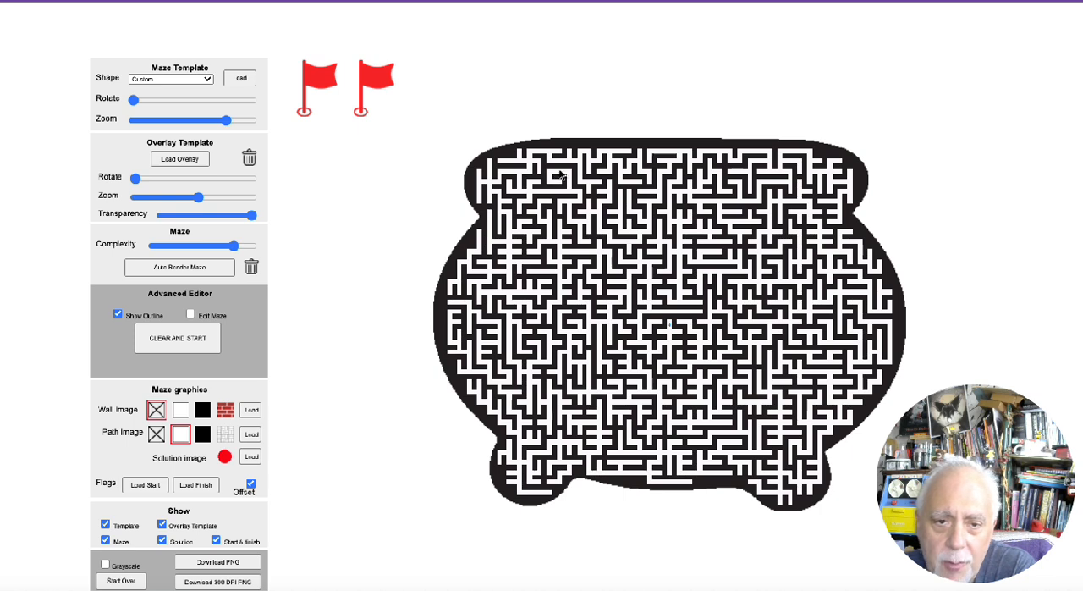
Place the start flag at the crock's upper-left rim and the finish flag on its right edge at about mid-height
{"action": "left_click_drag", "start_coordinate": [364, 114], "coordinate": [845, 160]}
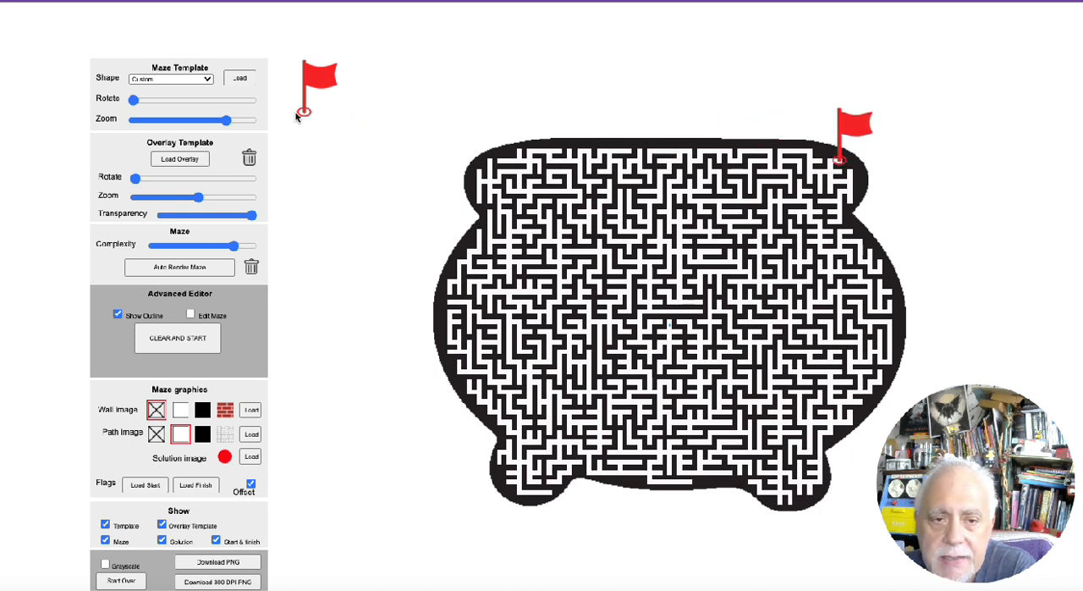
{"action": "left_click_drag", "start_coordinate": [299, 113], "coordinate": [476, 174]}
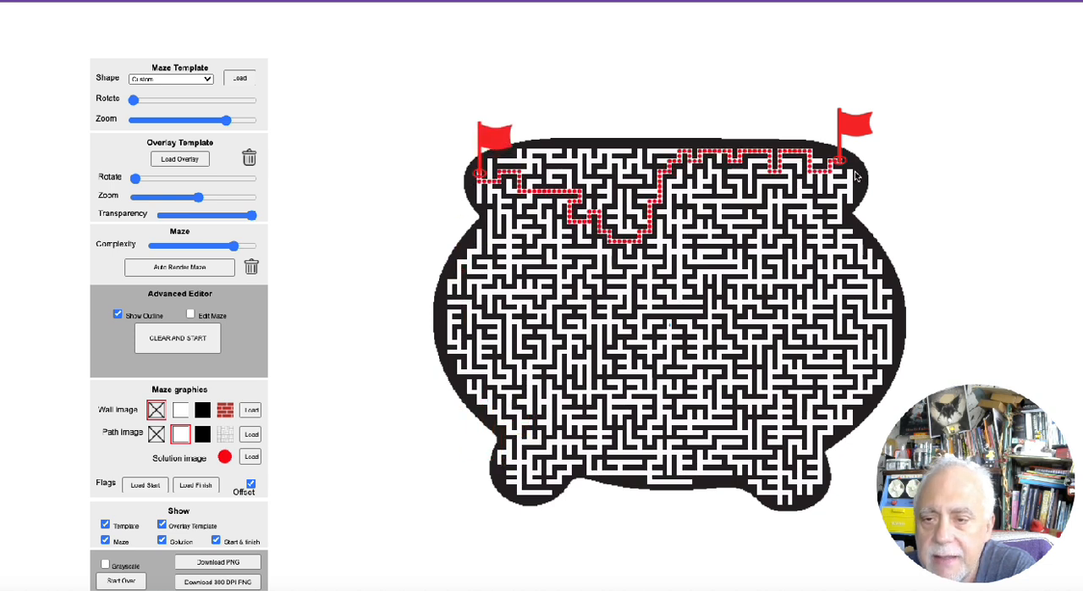
{"action": "left_click_drag", "start_coordinate": [843, 160], "coordinate": [895, 332]}
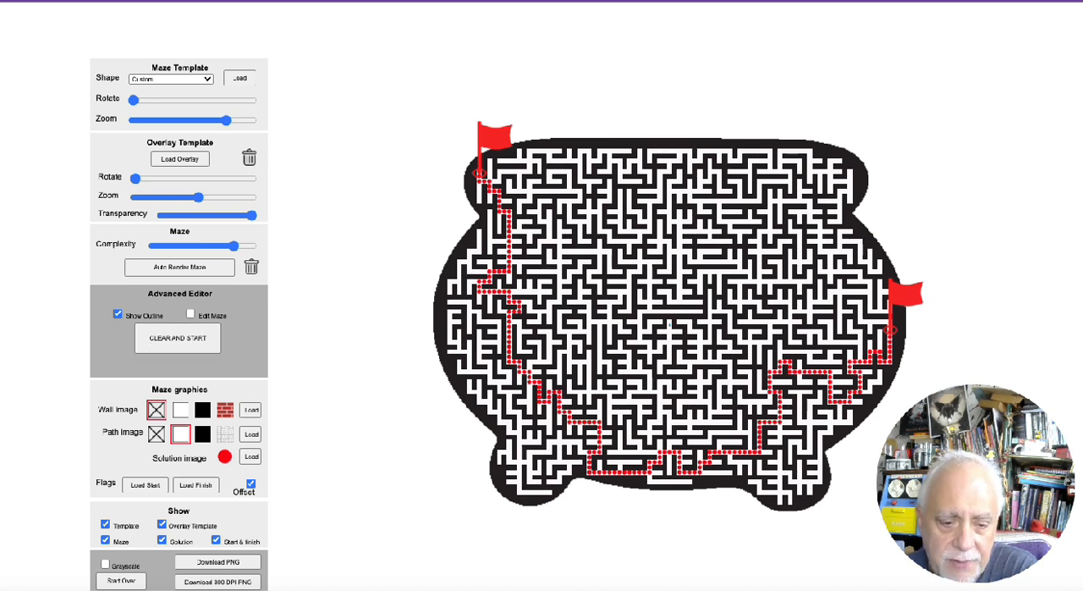
Switch to Finder and preview ghost.png from the Monday Minutes folder, closing the preview after viewing
{"action": "left_click", "coordinate": [17, 589]}
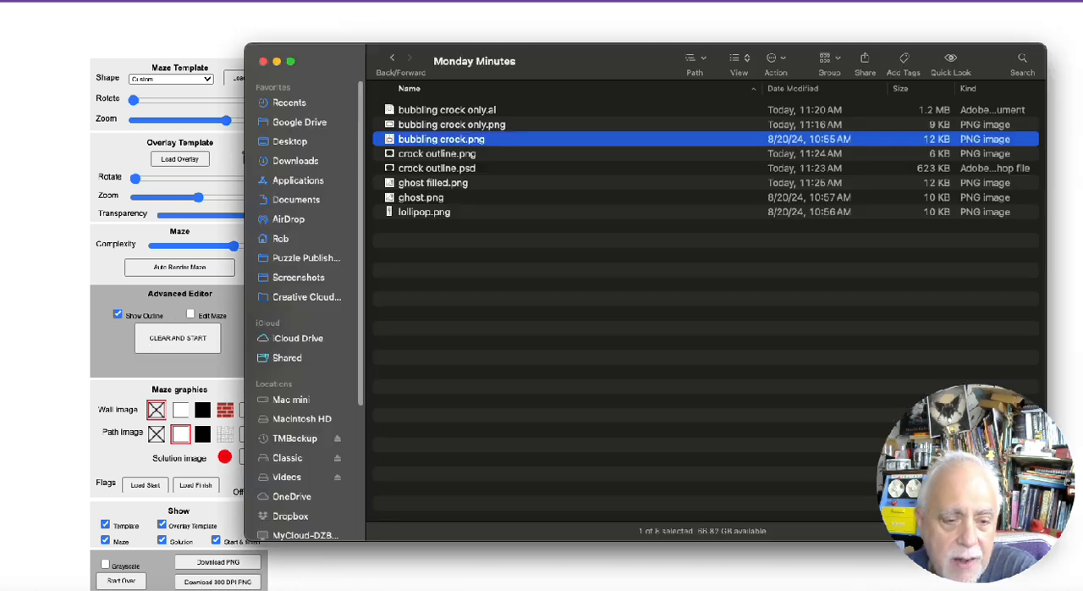
{"action": "left_click", "coordinate": [421, 199]}
{"action": "key", "text": "space"}
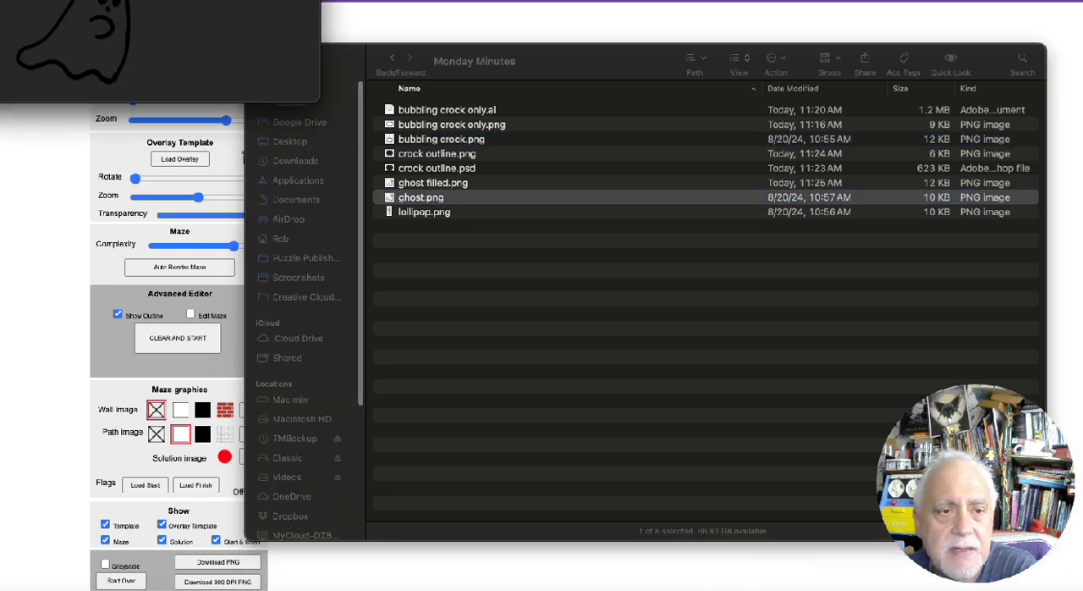
{"action": "left_click_drag", "start_coordinate": [25, 1], "coordinate": [377, 252]}
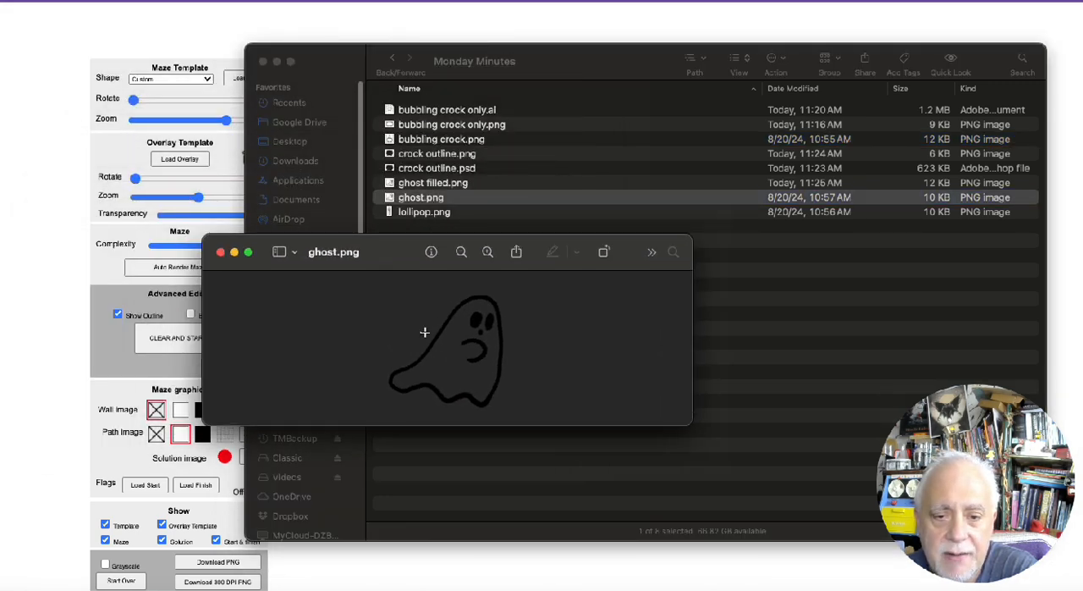
{"action": "left_click", "coordinate": [220, 253]}
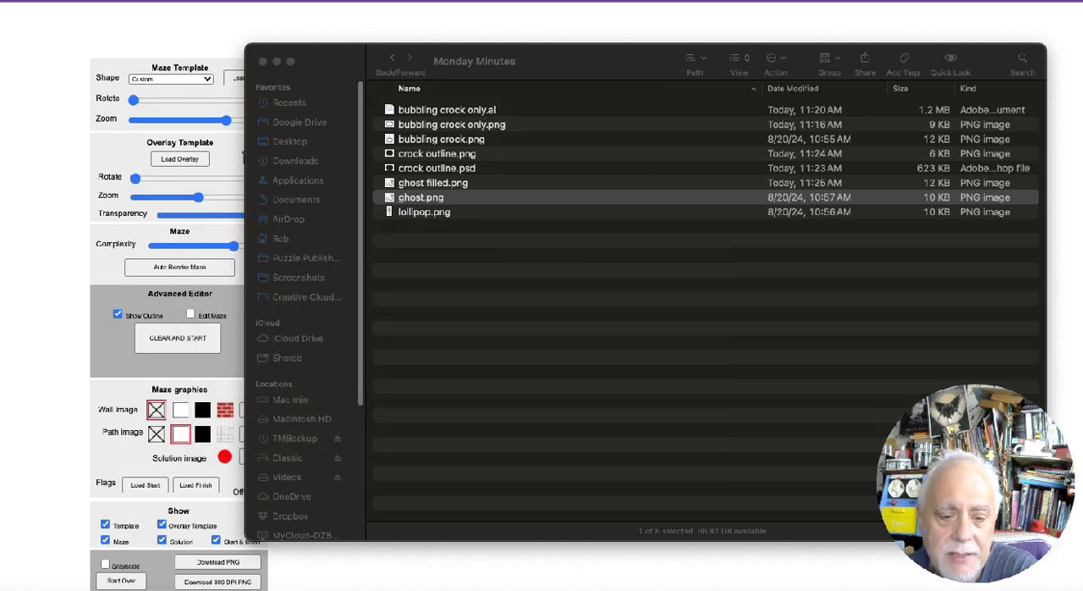
Switch to Photoshop, bring up the ghost drawing, and open lollipop.png from the Monday Minutes folder
{"action": "left_click", "coordinate": [335, 590]}
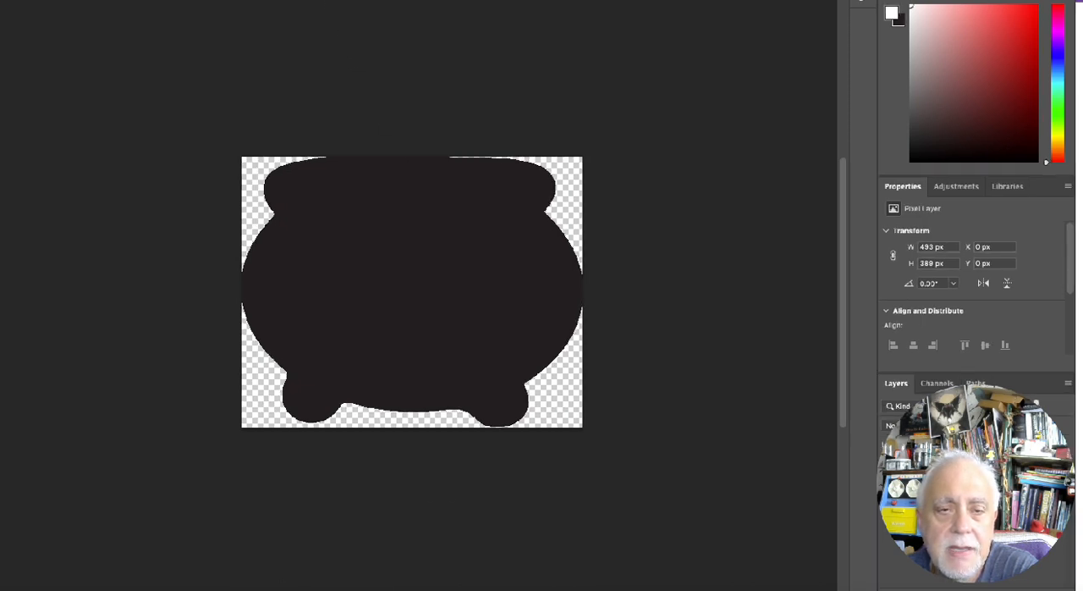
{"action": "left_click", "coordinate": [512, 4]}
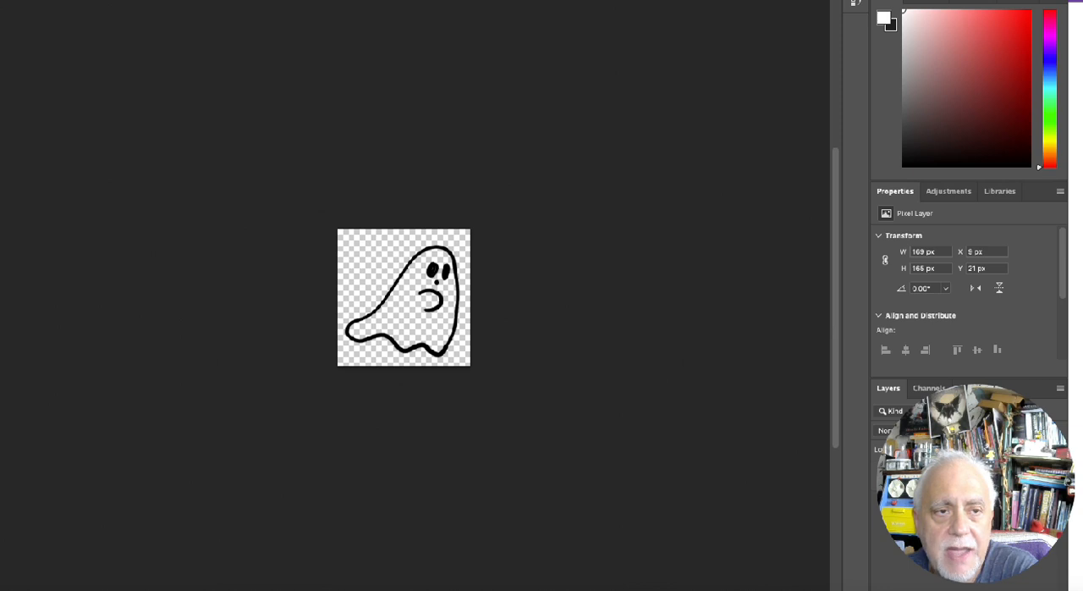
{"action": "left_click", "coordinate": [0, 0]}
{"action": "left_click", "coordinate": [0, 0]}
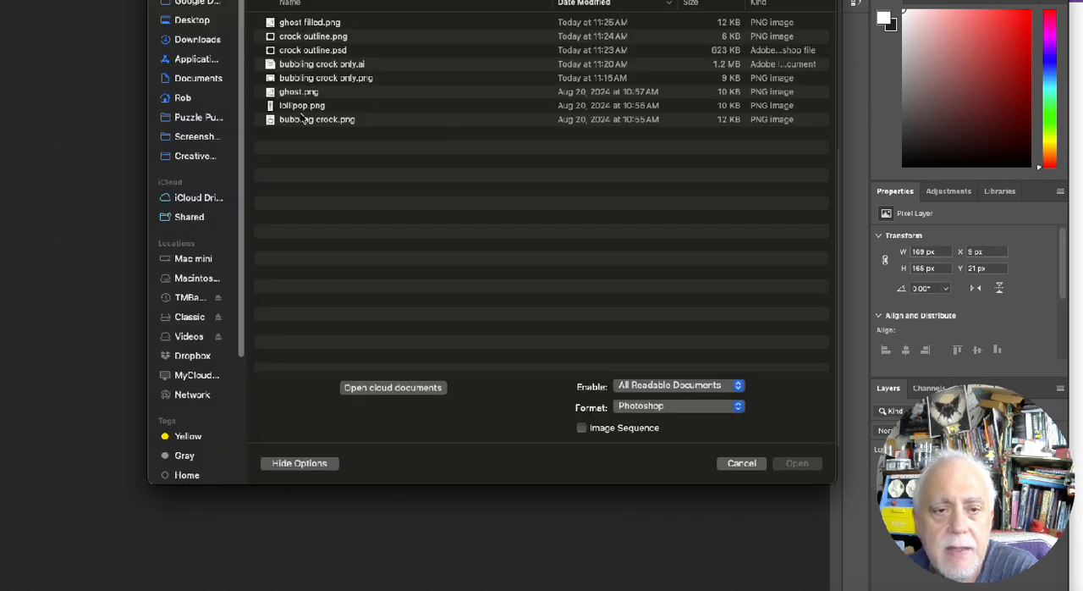
{"action": "double_click", "coordinate": [303, 108]}
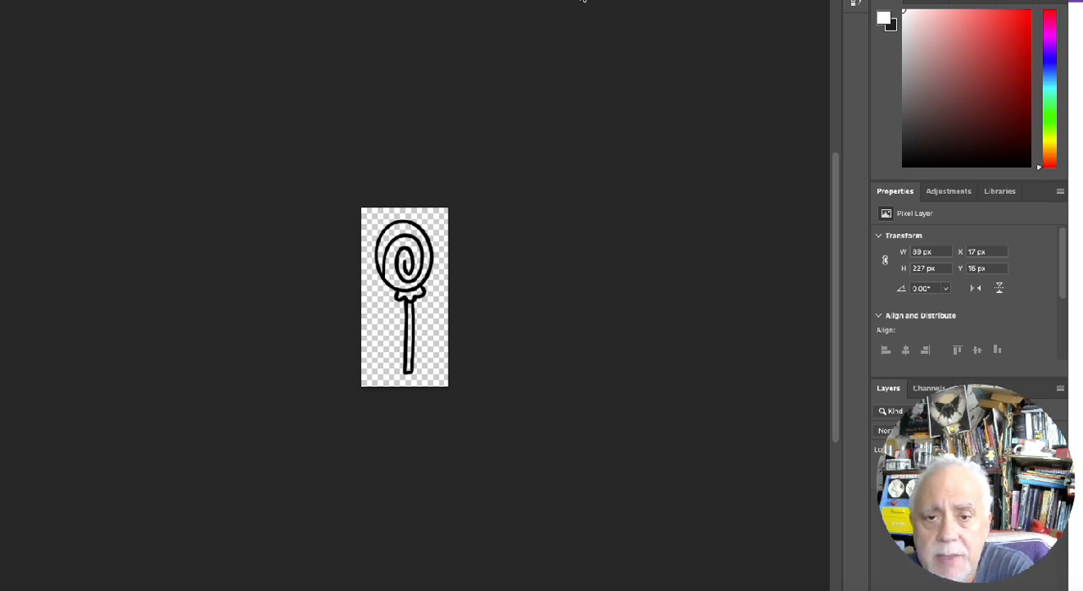
Return to the ghost drawing and fill its transparent body with white
{"action": "left_click", "coordinate": [583, 1]}
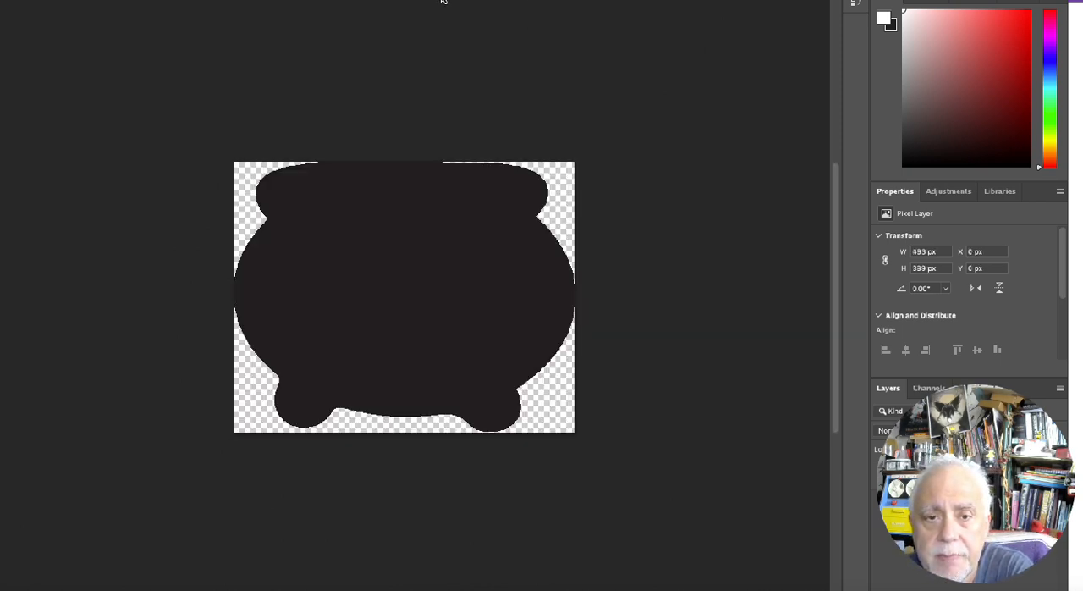
{"action": "left_click", "coordinate": [444, 2]}
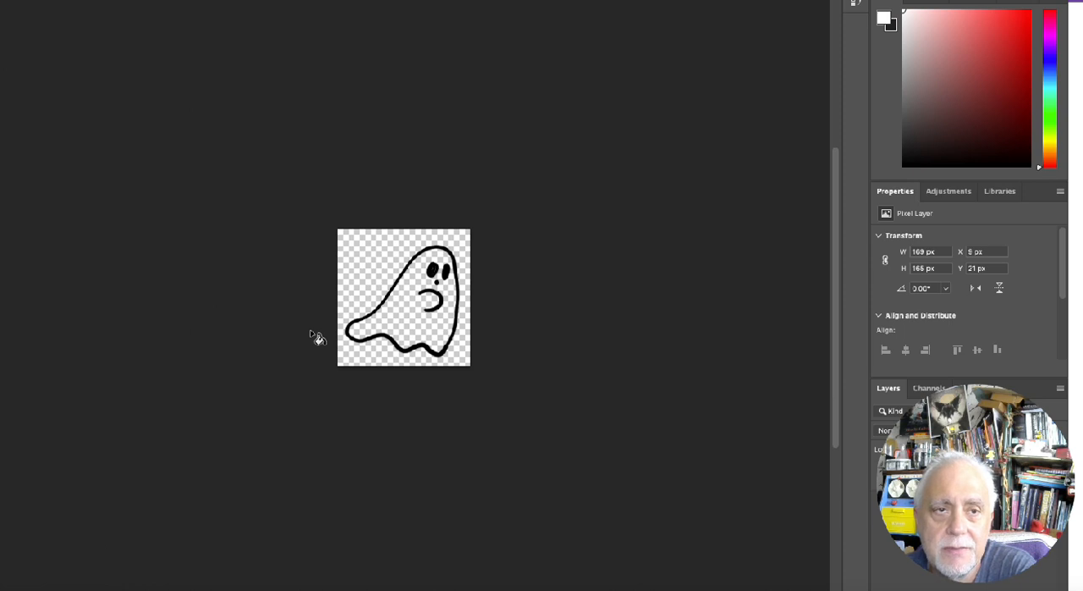
{"action": "left_click", "coordinate": [417, 319]}
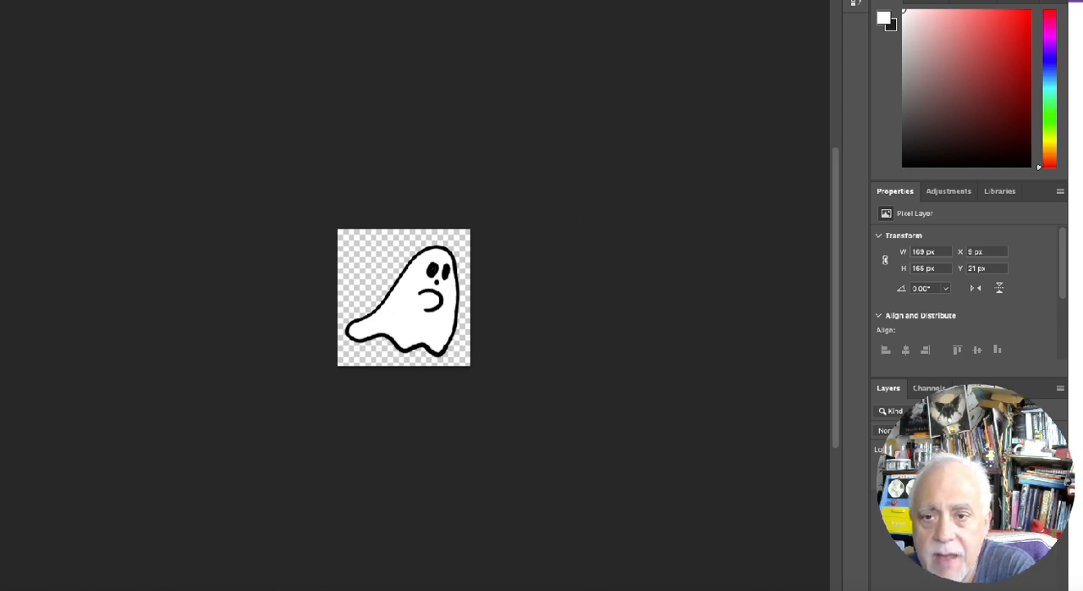
Fill the lollipop's candy, bow and stick with white inside the outlines, undoing the stray fill over the black outline
{"action": "left_click", "coordinate": [762, 1]}
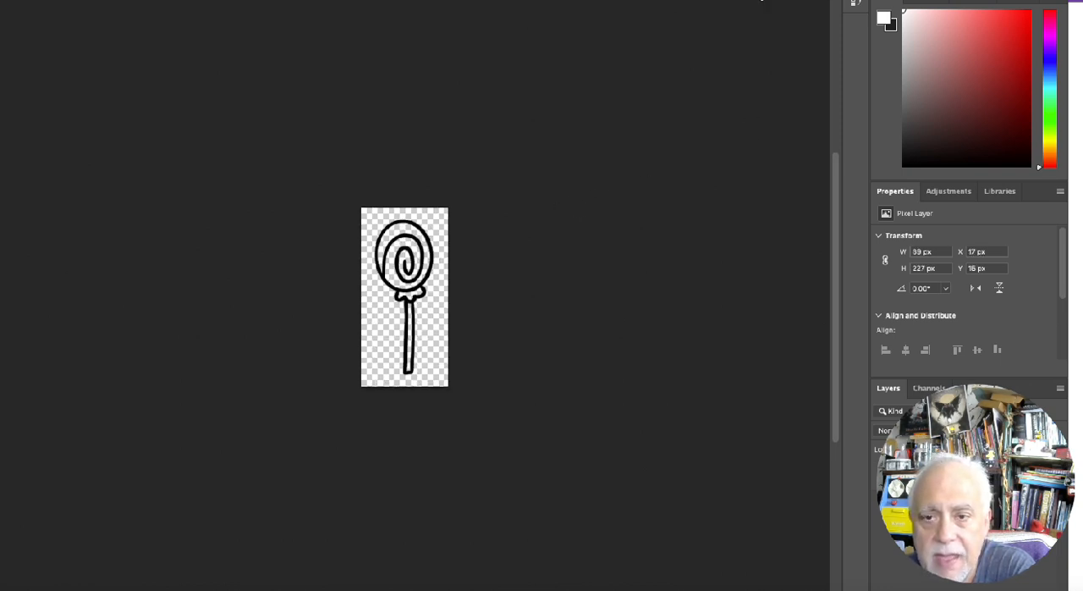
{"action": "left_click", "coordinate": [394, 279]}
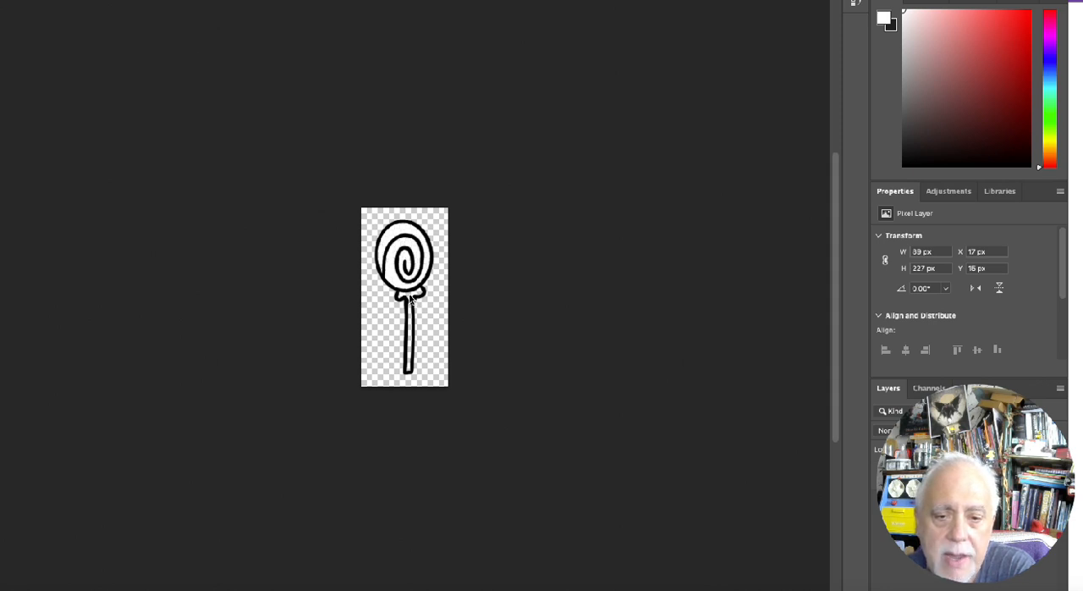
{"action": "left_click", "coordinate": [411, 320]}
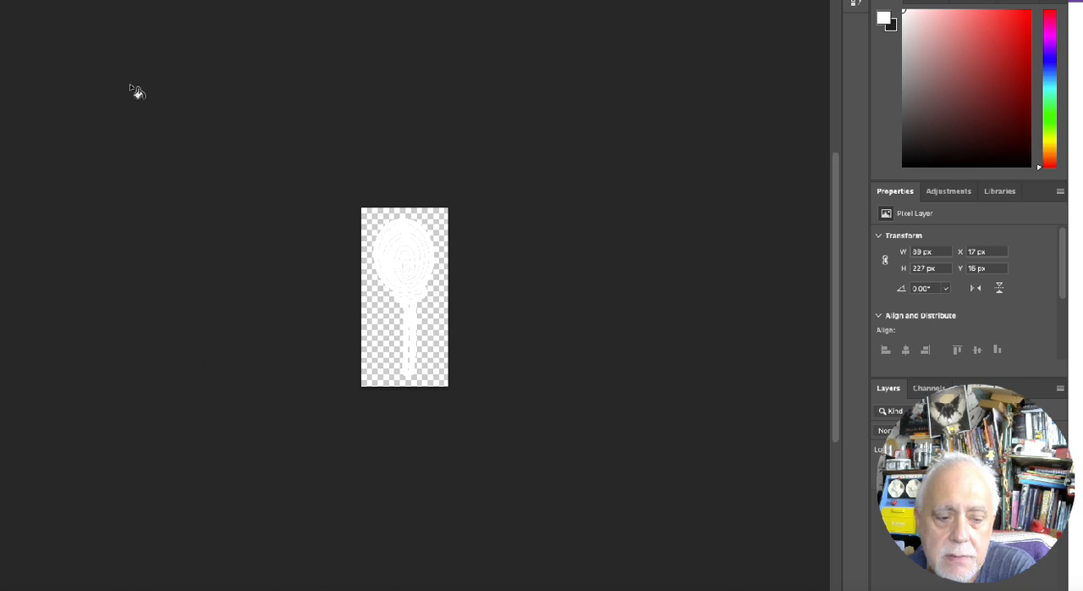
{"action": "key", "text": "super+z"}
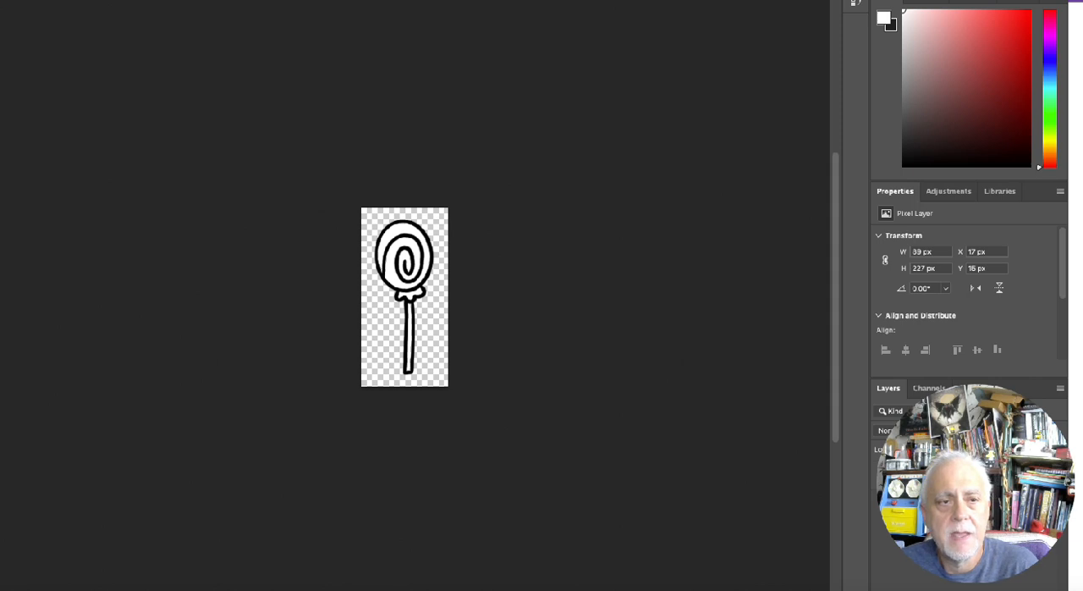
Save the lollipop image as lollipop filled.png in the Monday Minutes folder, using PNG format with large file size
{"action": "left_click", "coordinate": [0, 0]}
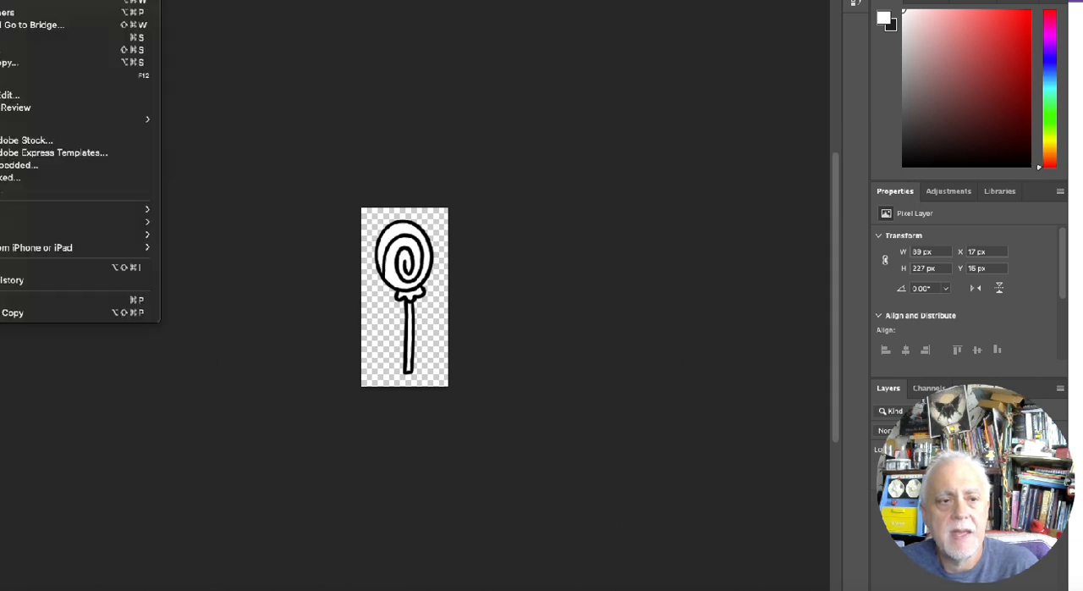
{"action": "left_click", "coordinate": [8, 56]}
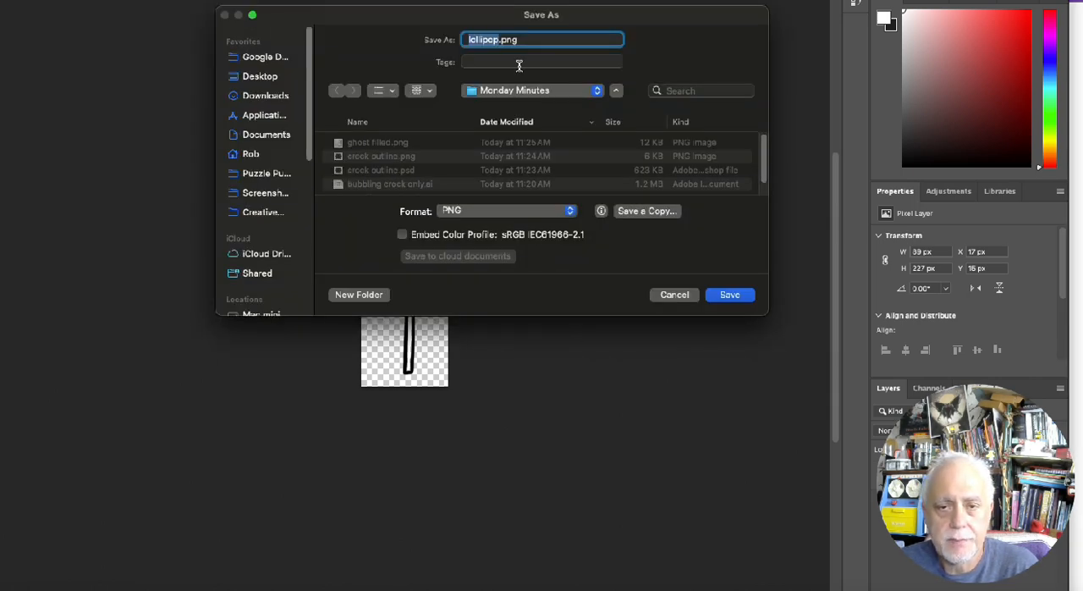
{"action": "left_click", "coordinate": [499, 40]}
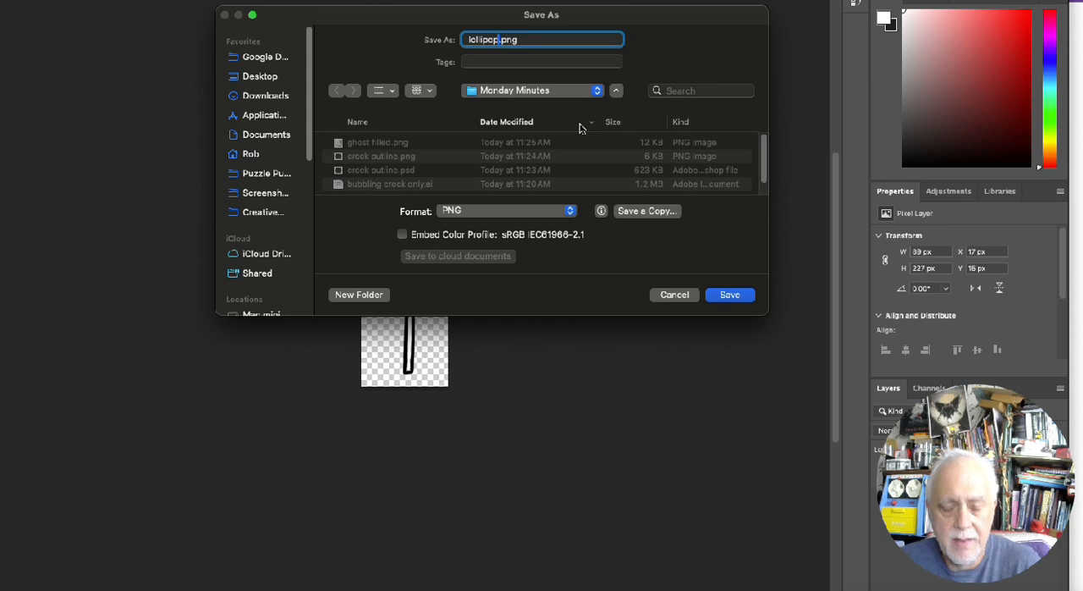
{"action": "type", "text": "filled"}
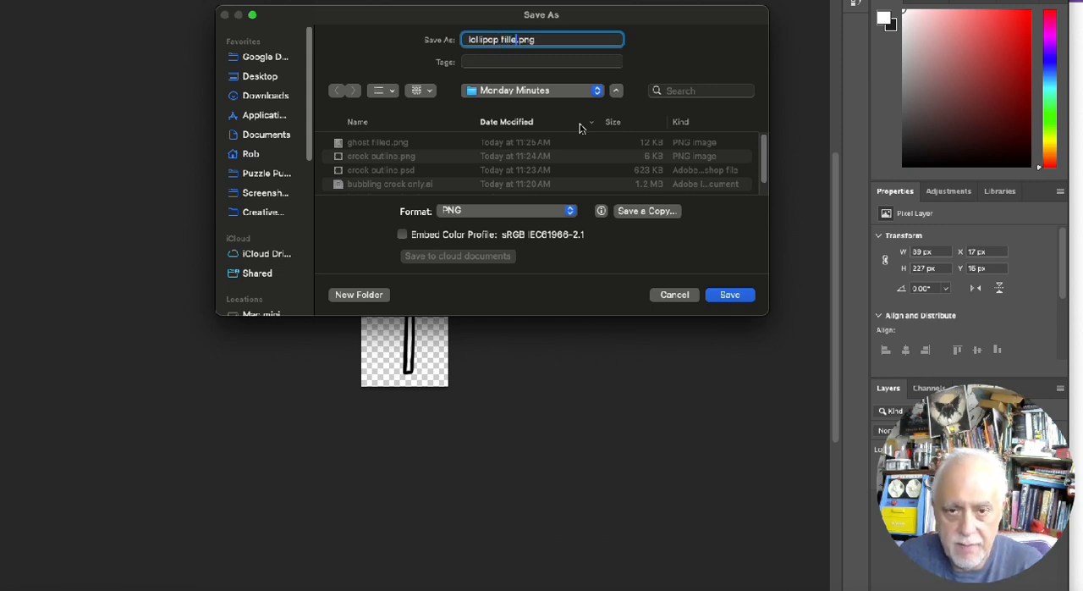
{"action": "key", "text": "Return"}
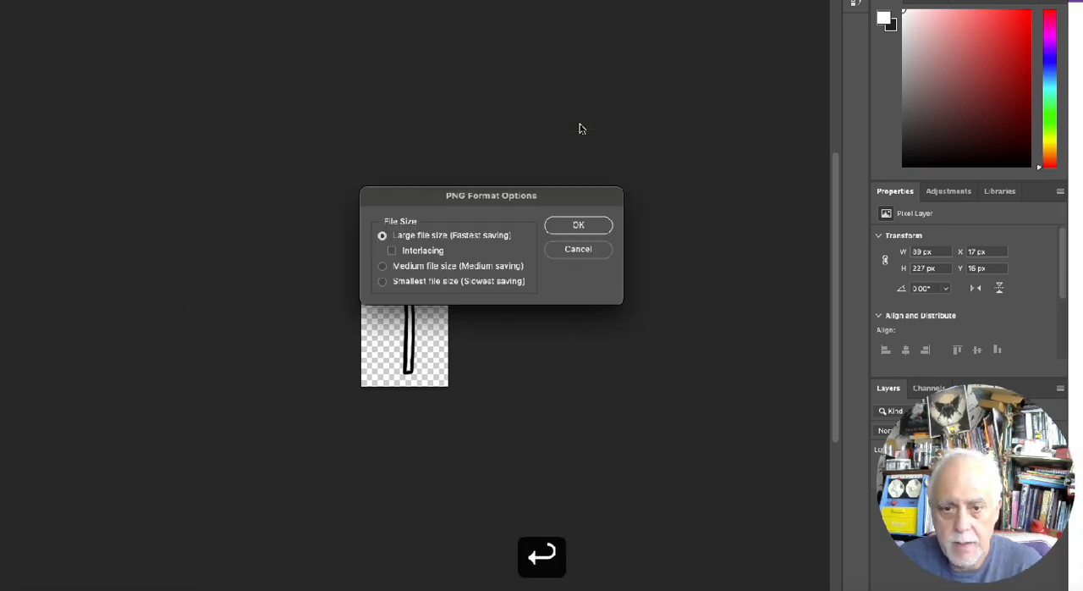
{"action": "left_click", "coordinate": [579, 224]}
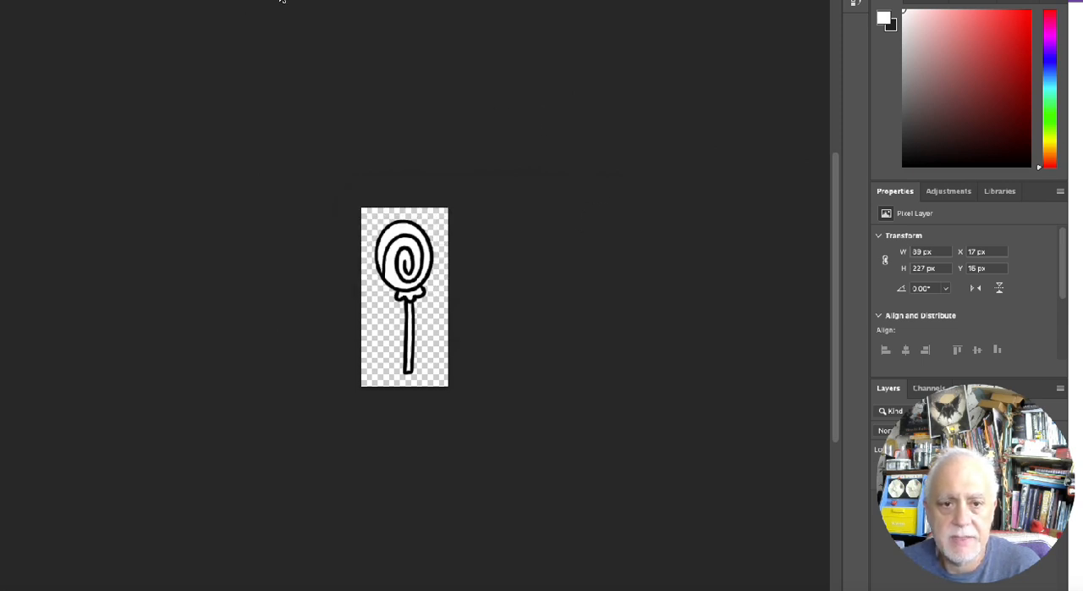
View the filled ghost, check the Monday Minutes folder in Finder, and minimise it to return to the maze page
{"action": "left_click", "coordinate": [282, 0]}
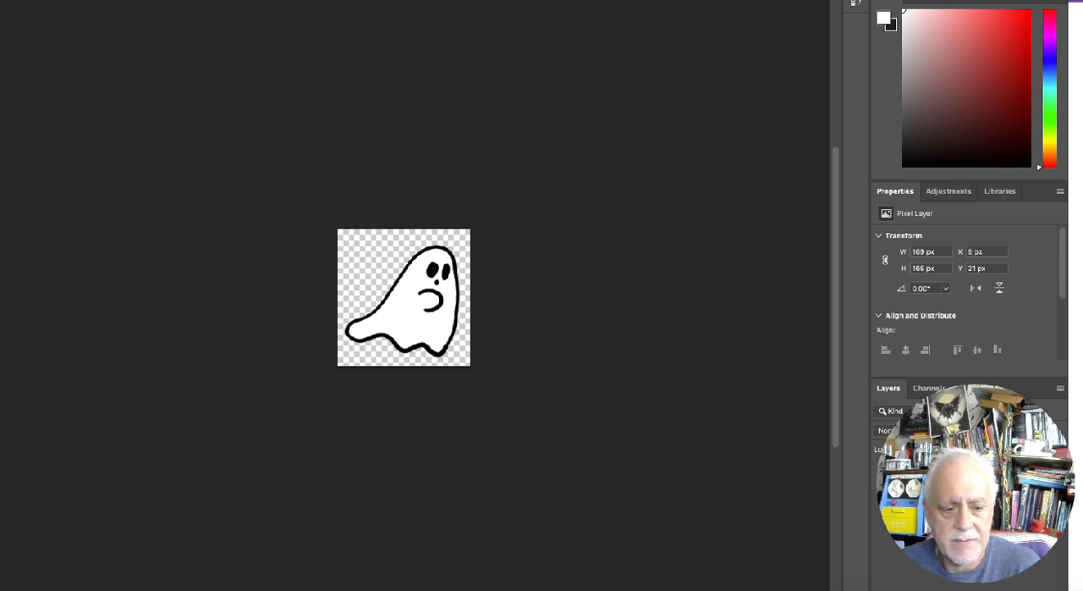
{"action": "left_click", "coordinate": [51, 590]}
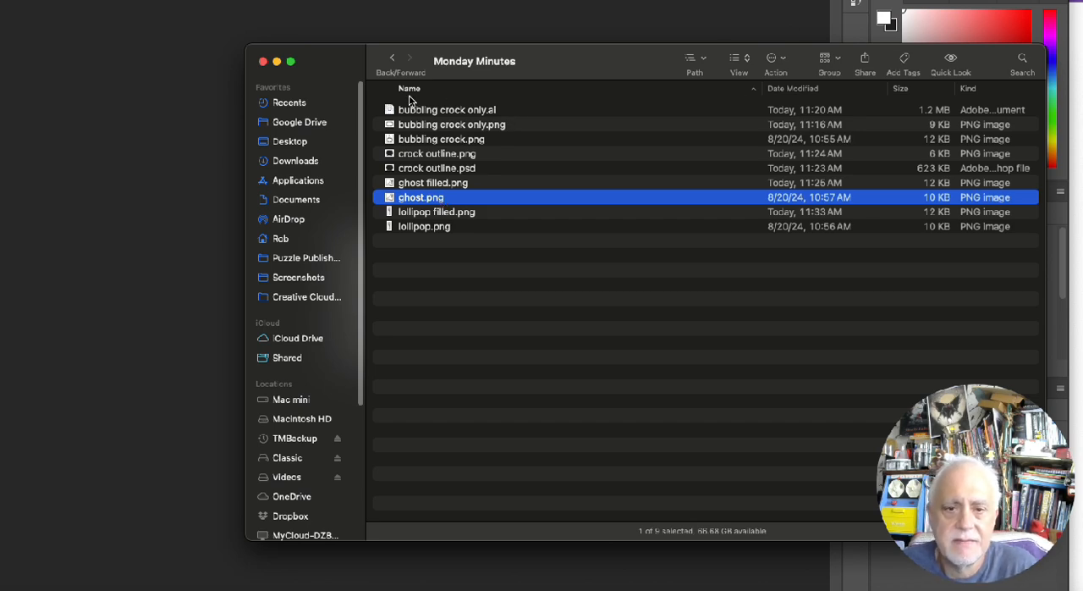
{"action": "left_click", "coordinate": [276, 61]}
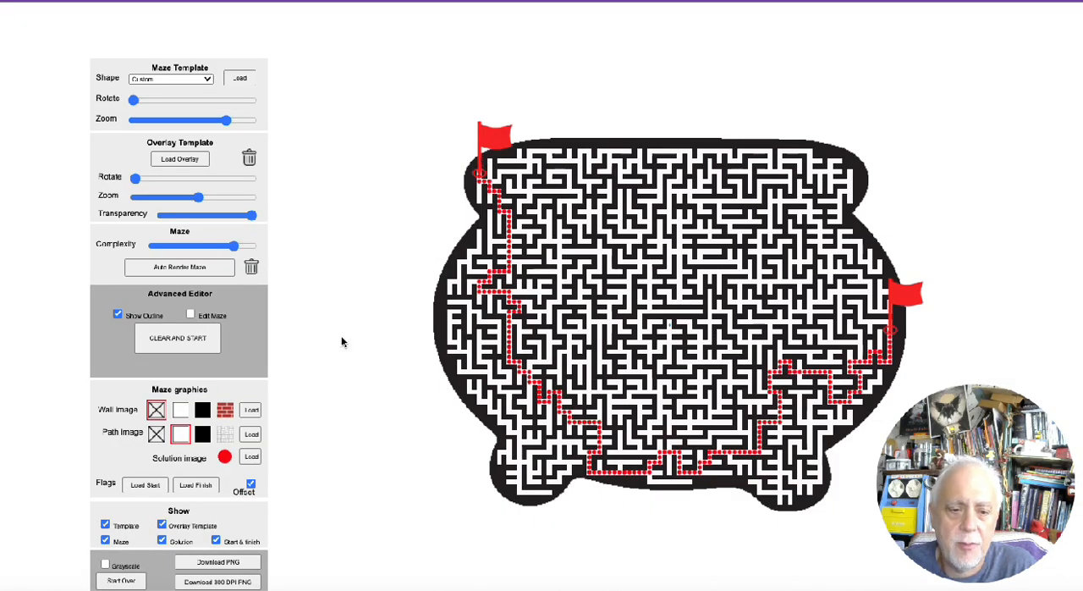
Load ghost filled.png as the maze's start marker and lollipop filled.png as its finish marker
{"action": "left_click", "coordinate": [142, 485]}
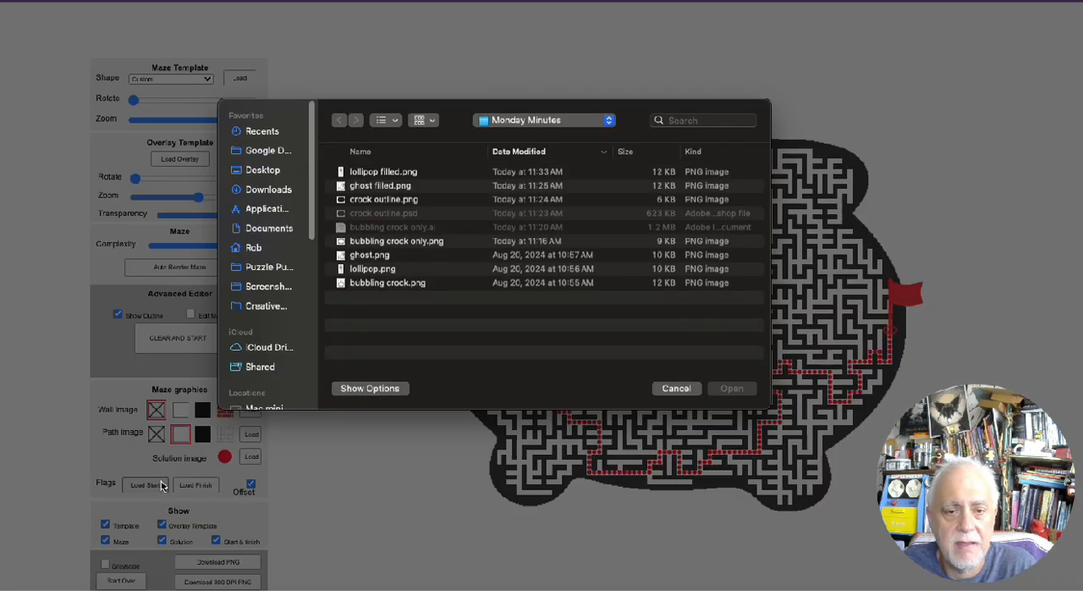
{"action": "double_click", "coordinate": [393, 188]}
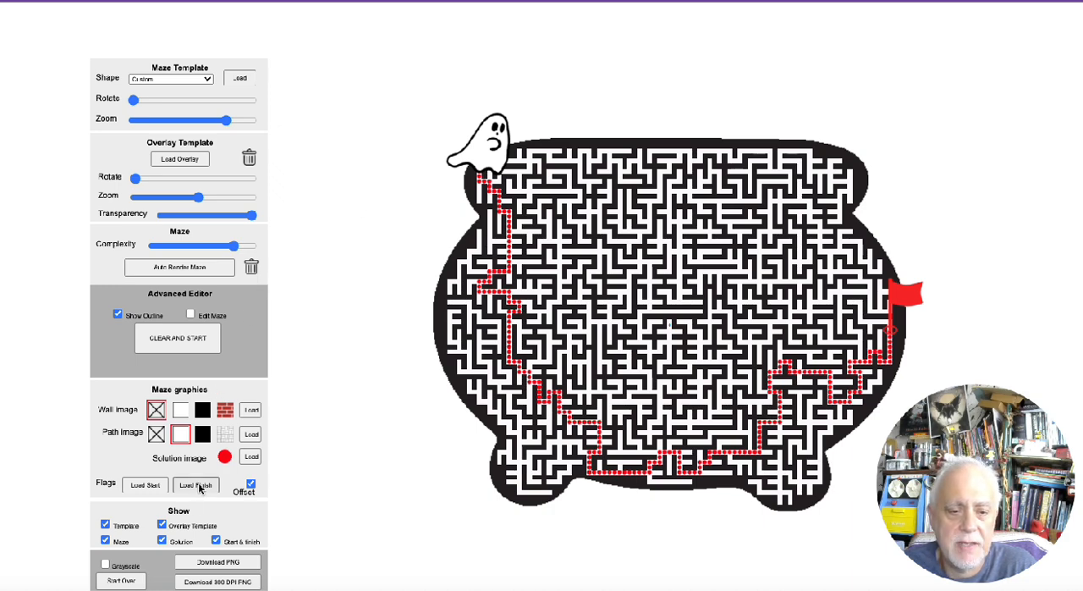
{"action": "left_click", "coordinate": [202, 488]}
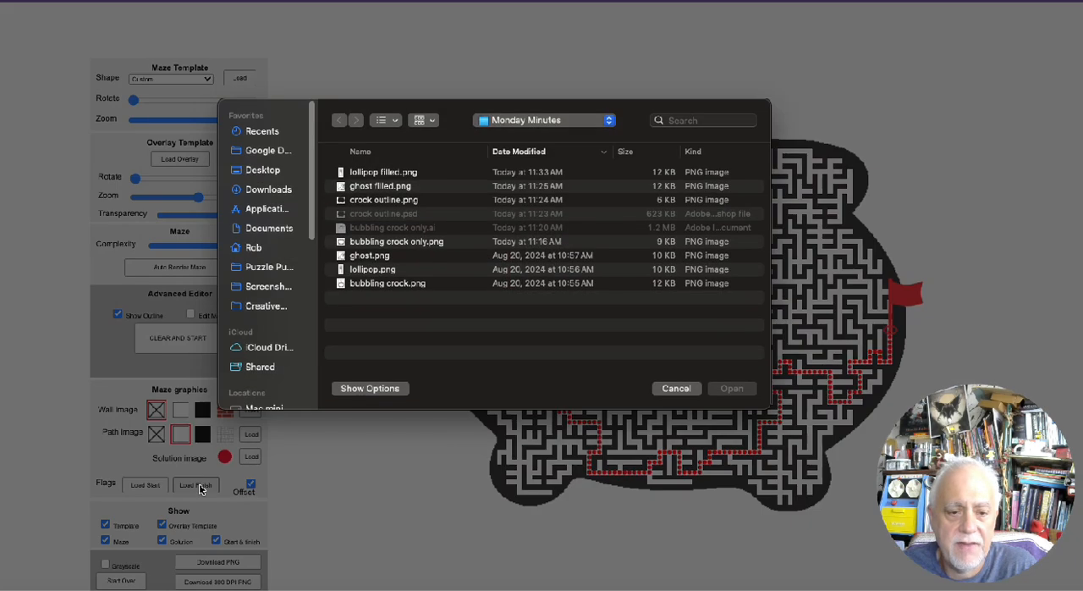
{"action": "double_click", "coordinate": [410, 174]}
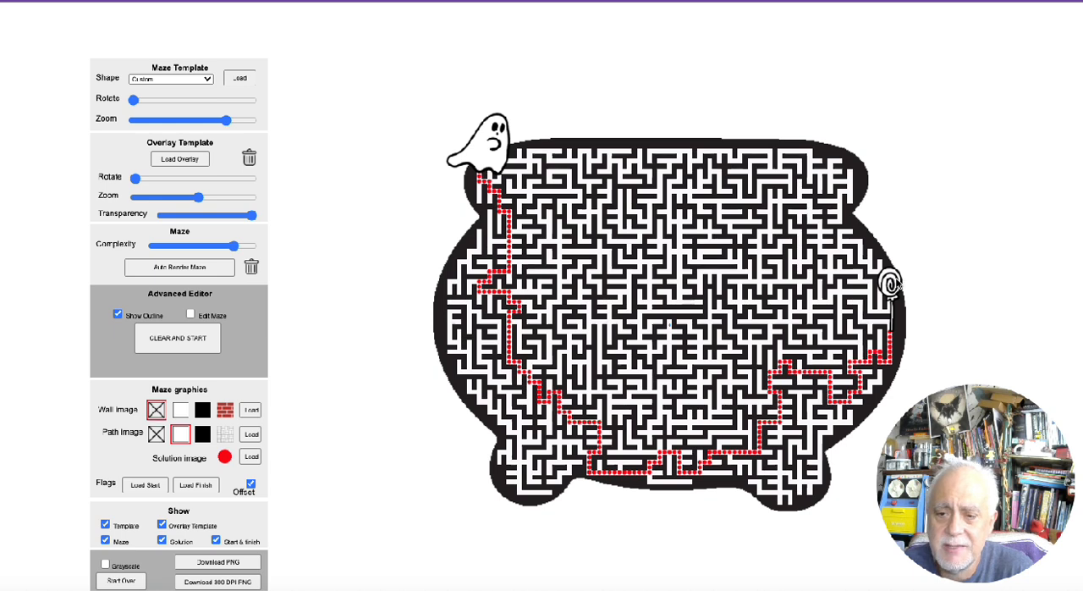
Move the lollipop finish marker to the crock's upper-right rim and auto-render the maze twice for a different solution path
{"action": "left_click_drag", "start_coordinate": [895, 285], "coordinate": [856, 125]}
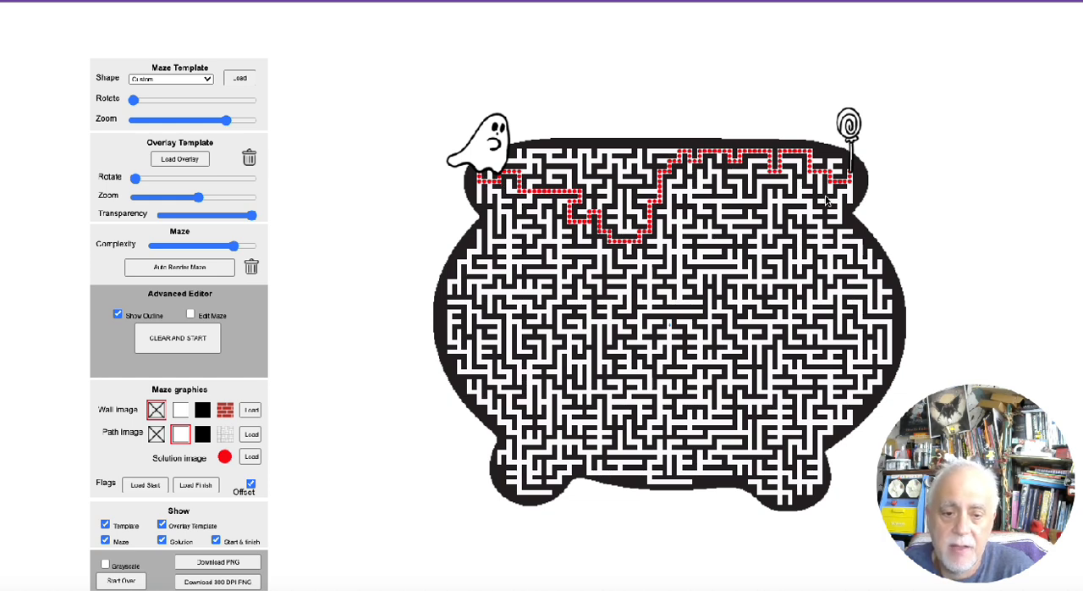
{"action": "left_click", "coordinate": [187, 268]}
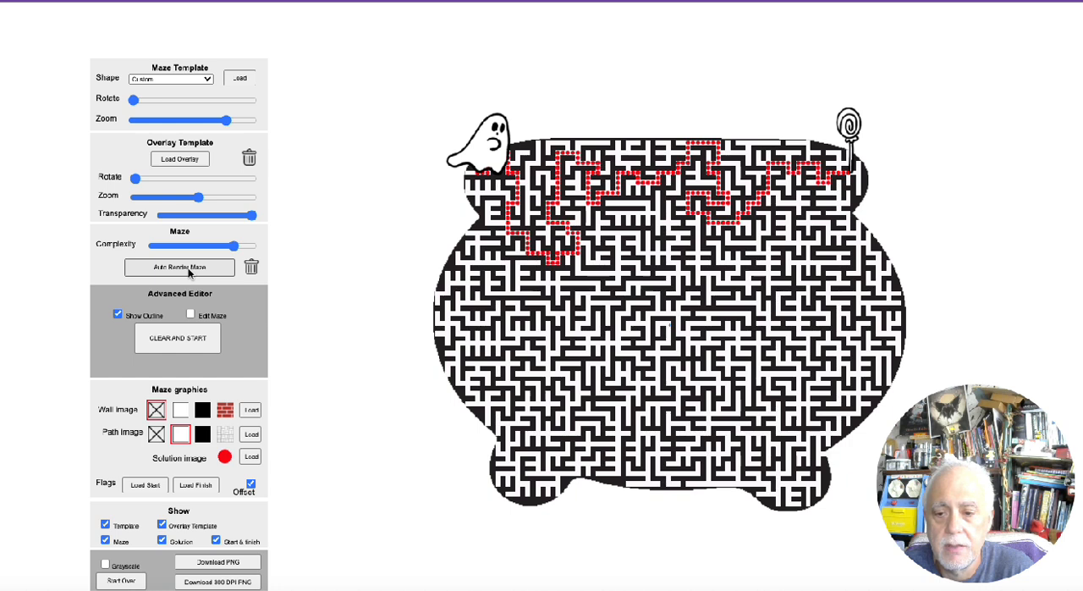
{"action": "left_click", "coordinate": [190, 268]}
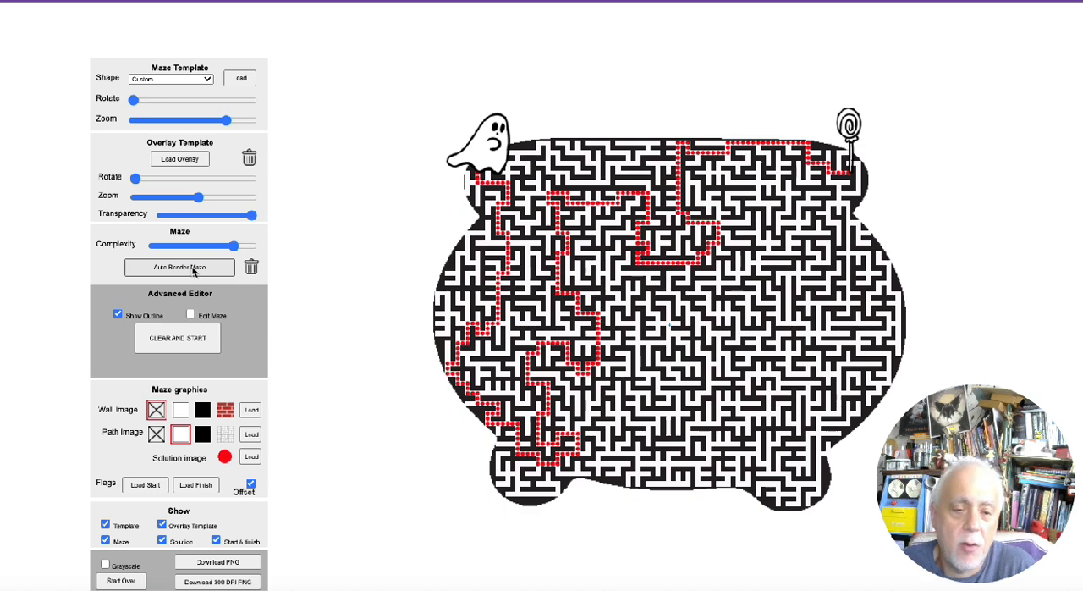
Try ghost filled.png and crock outline.png in turn as the maze's solution image
{"action": "left_click", "coordinate": [256, 459]}
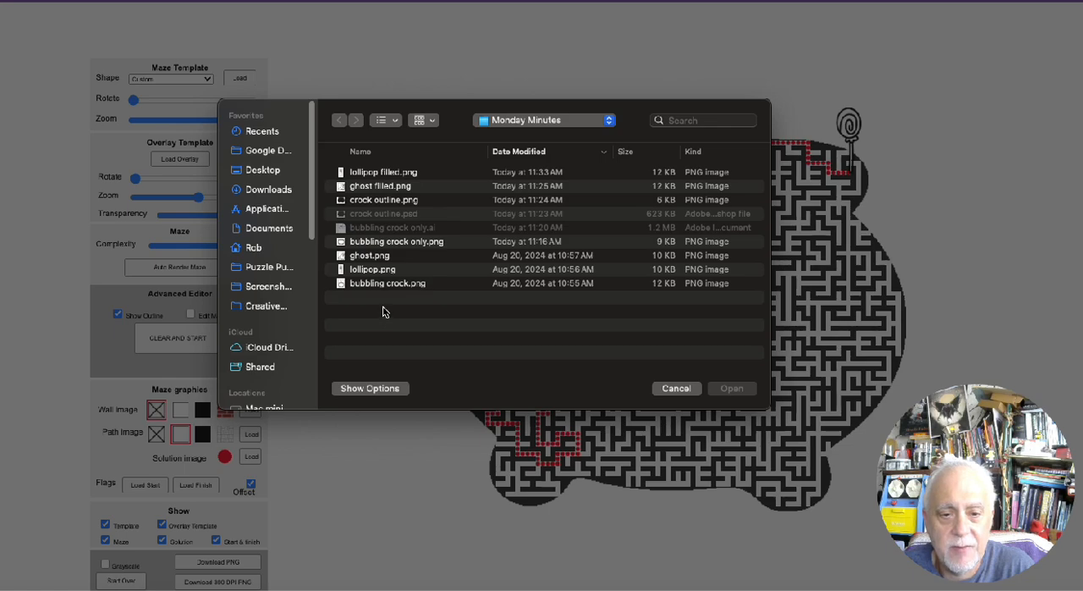
{"action": "double_click", "coordinate": [381, 191]}
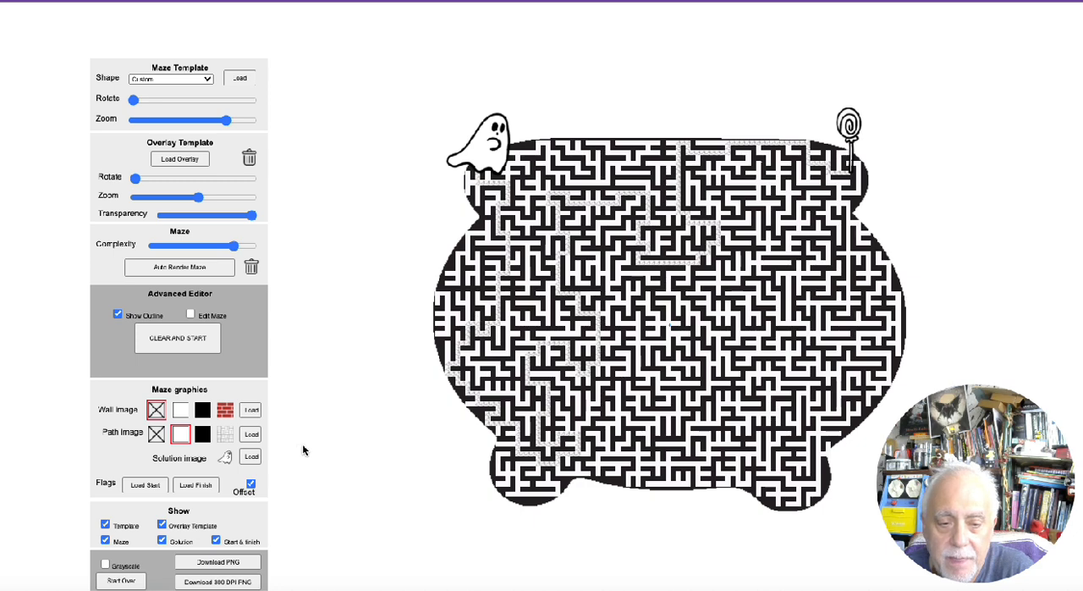
{"action": "left_click", "coordinate": [251, 457]}
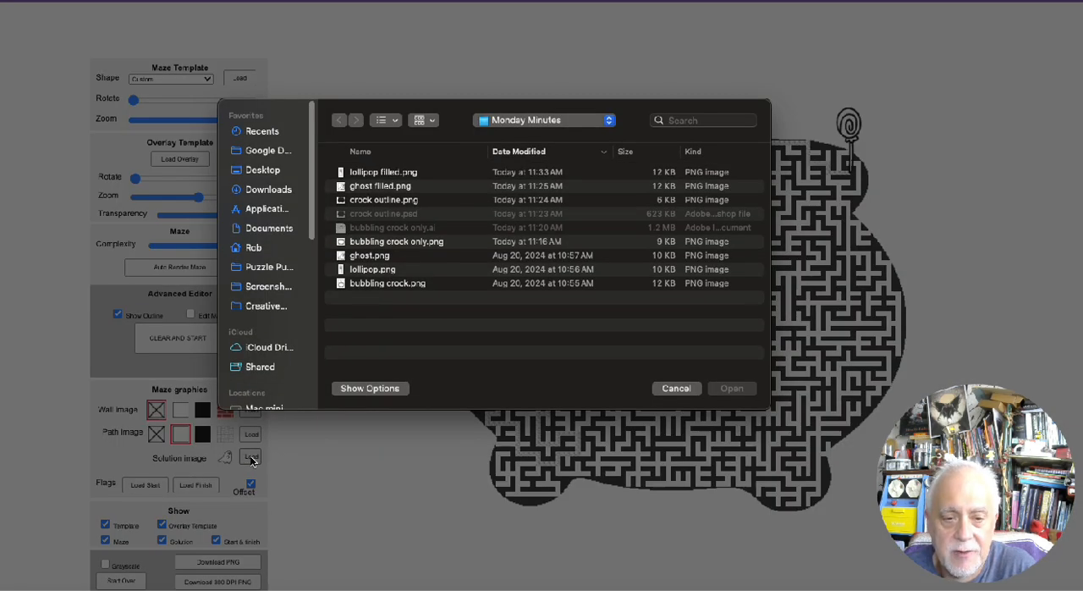
{"action": "double_click", "coordinate": [362, 205]}
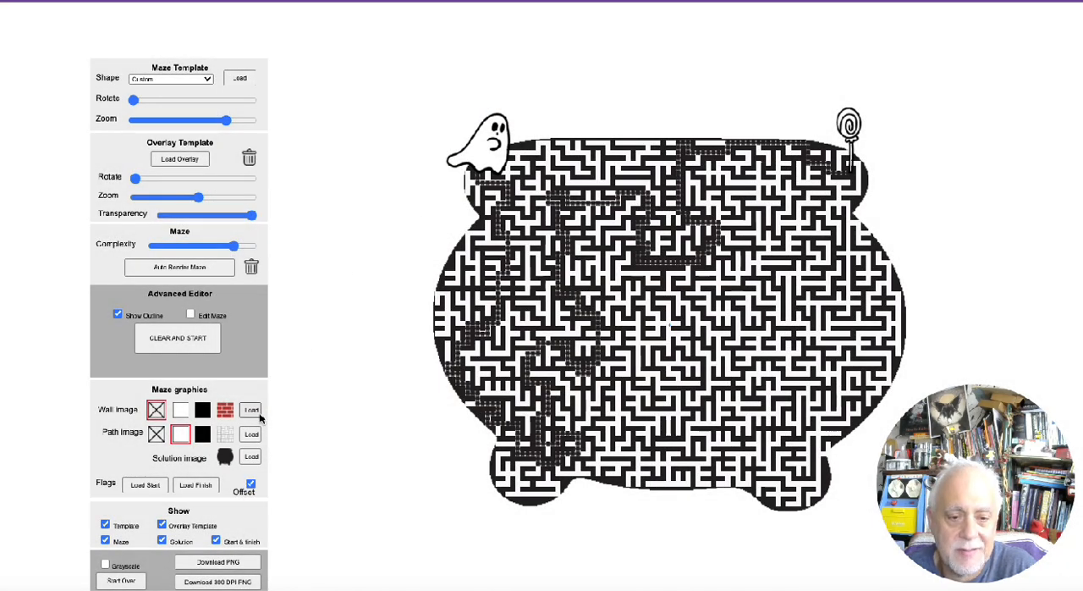
Load lollipop.png as the maze's solution image, and check the maze with the solution path hidden and shown
{"action": "left_click", "coordinate": [252, 457]}
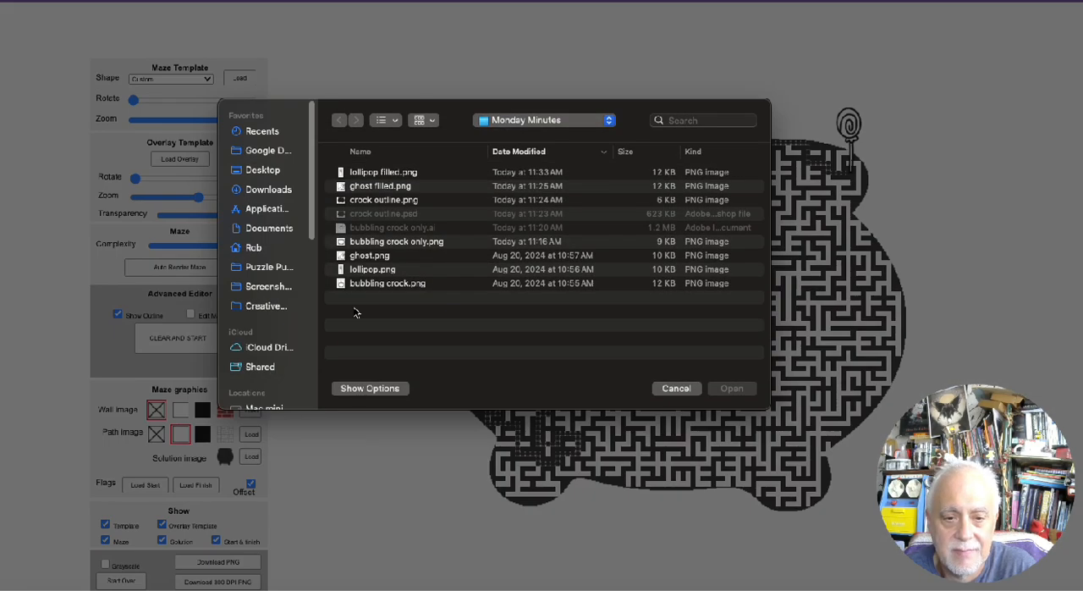
{"action": "double_click", "coordinate": [356, 267]}
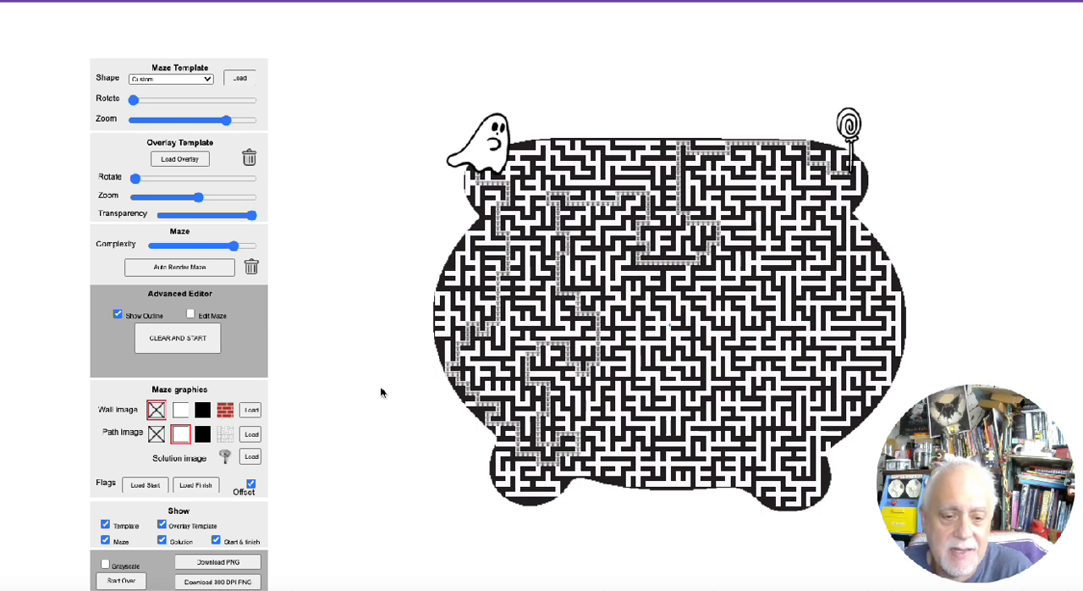
{"action": "left_click", "coordinate": [162, 540]}
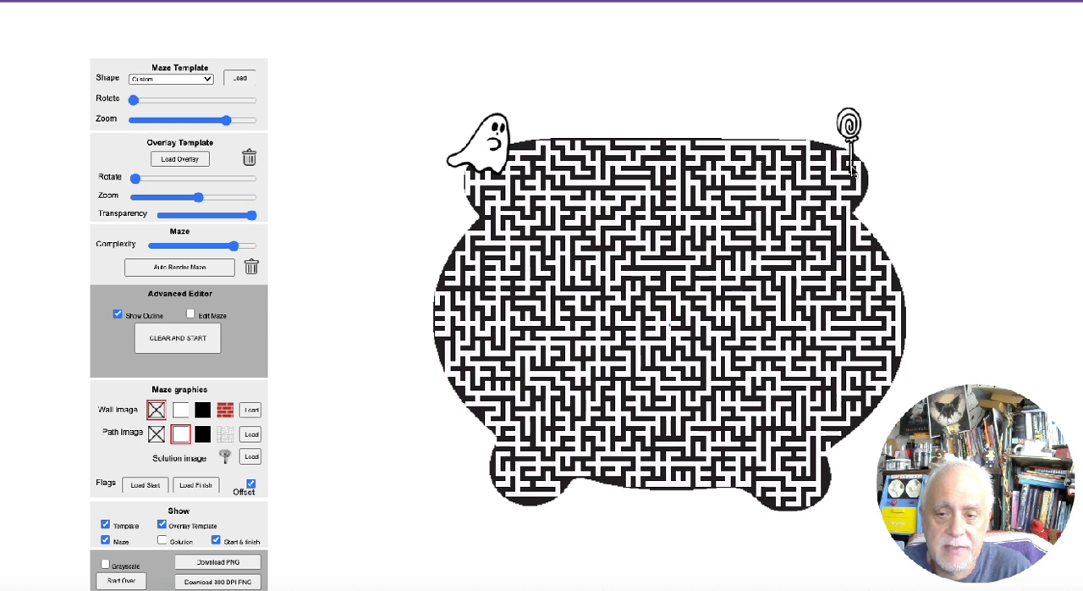
{"action": "left_click", "coordinate": [162, 540]}
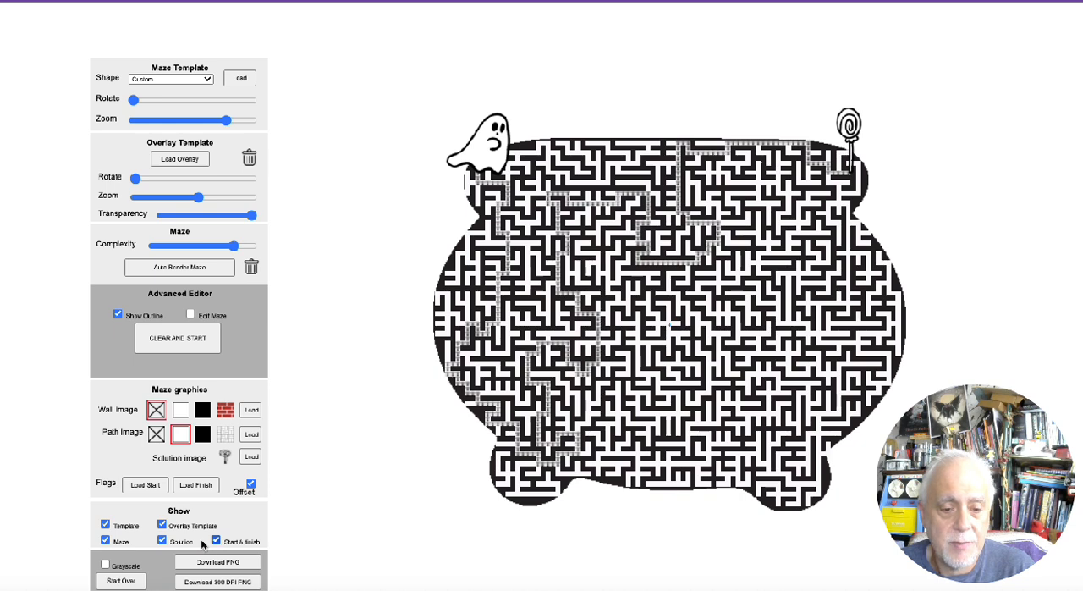
Hide the solution path and download the maze as a PNG named halloween maze in the Monday Minutes folder inside demo stuff
{"action": "left_click", "coordinate": [162, 540]}
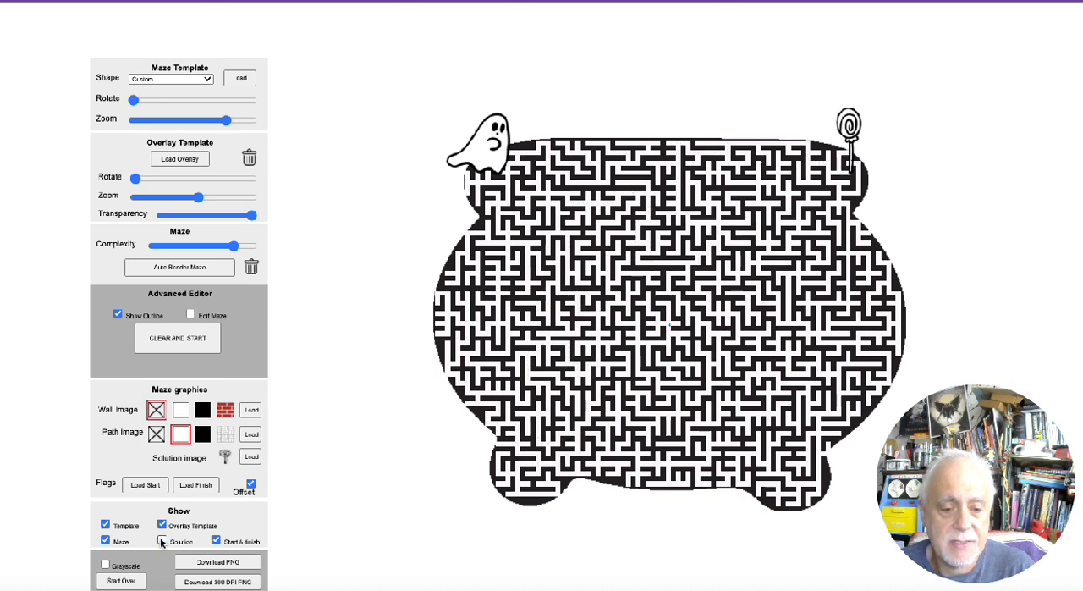
{"action": "left_click", "coordinate": [235, 568]}
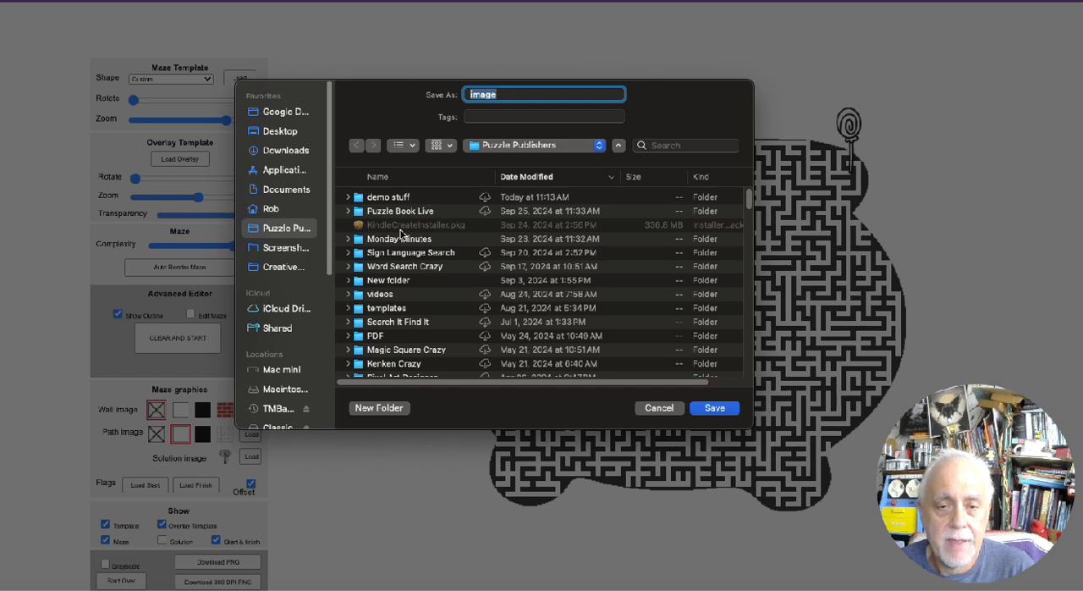
{"action": "double_click", "coordinate": [397, 198]}
{"action": "left_click", "coordinate": [399, 200]}
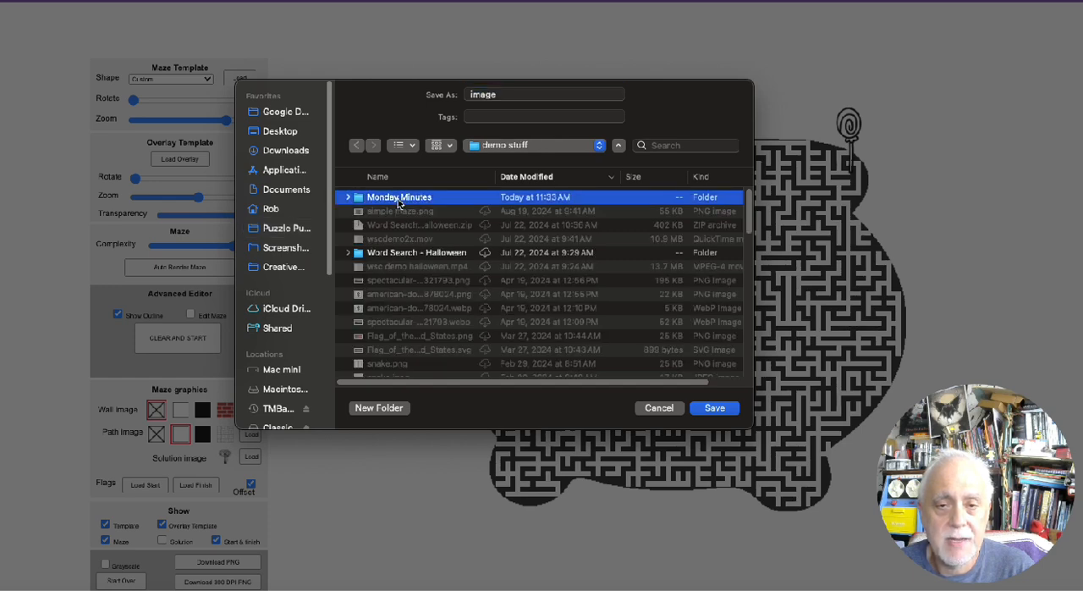
{"action": "double_click", "coordinate": [399, 198]}
{"action": "double_click", "coordinate": [505, 93]}
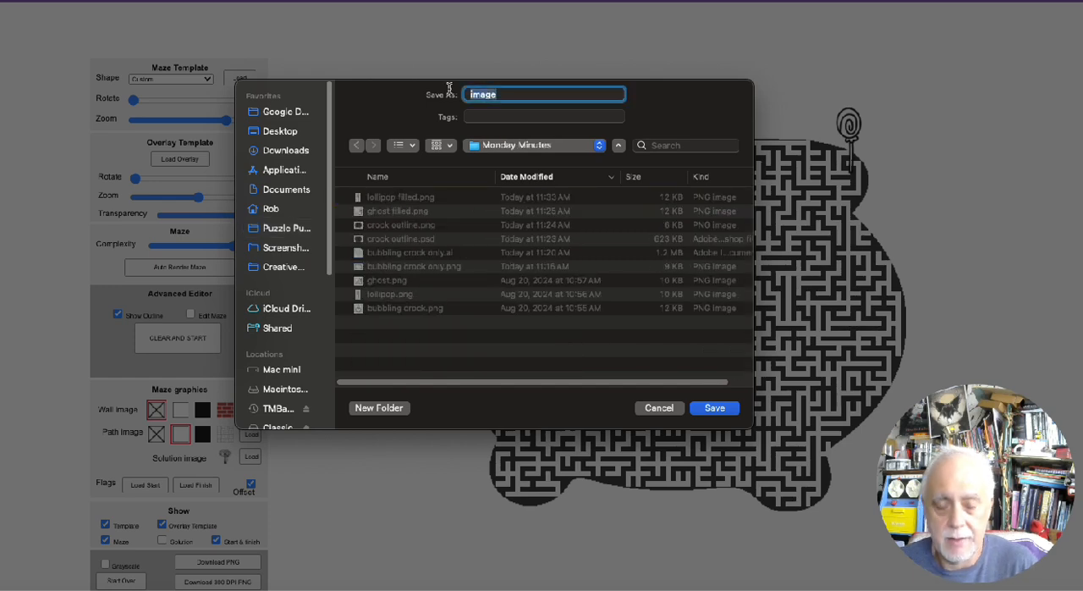
{"action": "type", "text": "hel"}
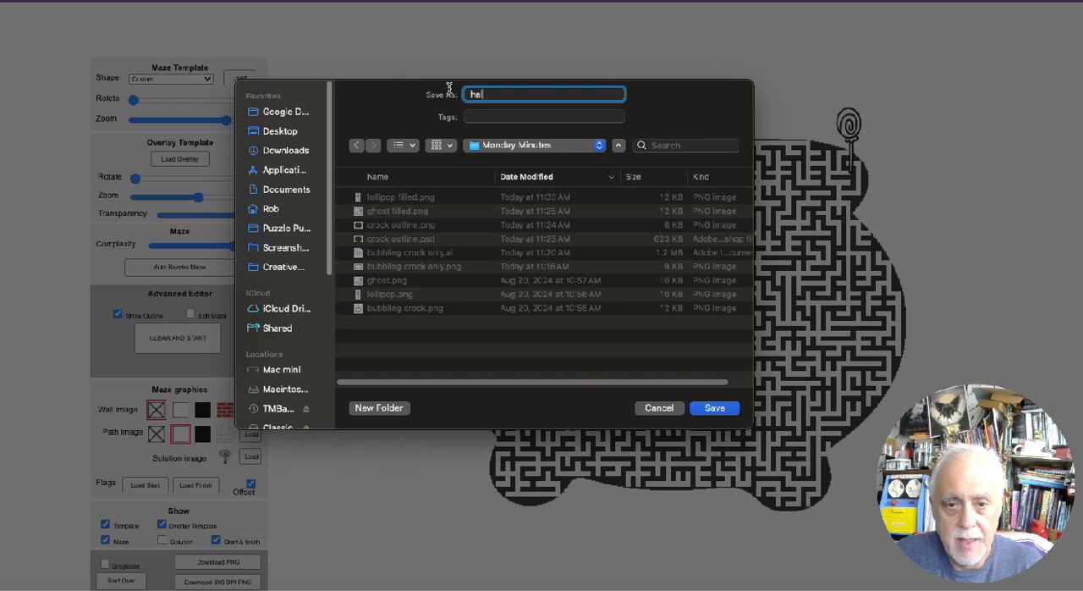
{"action": "type", "text": "loween maze"}
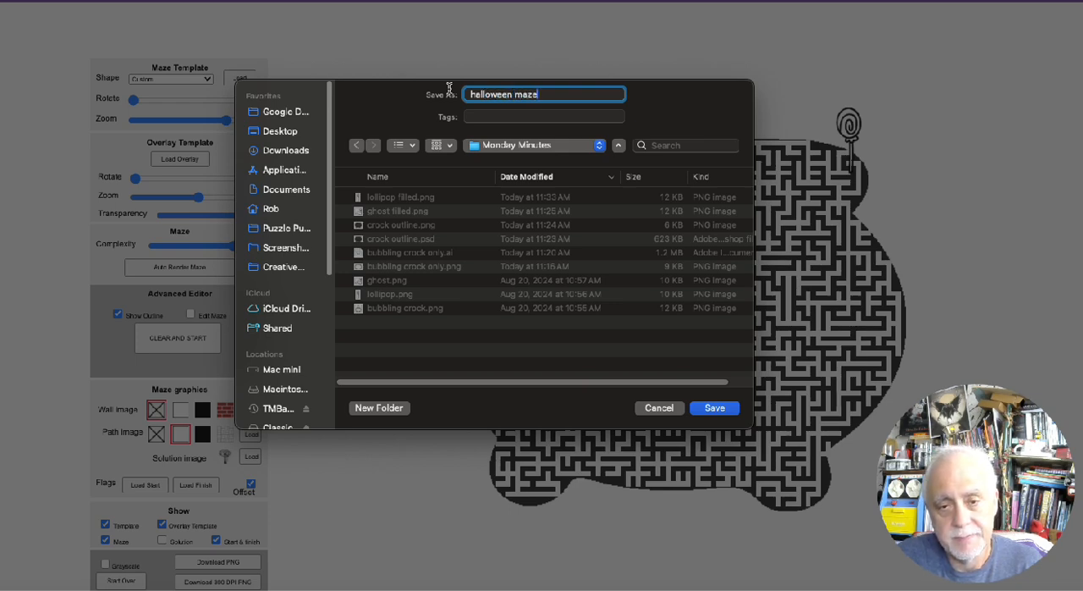
{"action": "key", "text": "Return"}
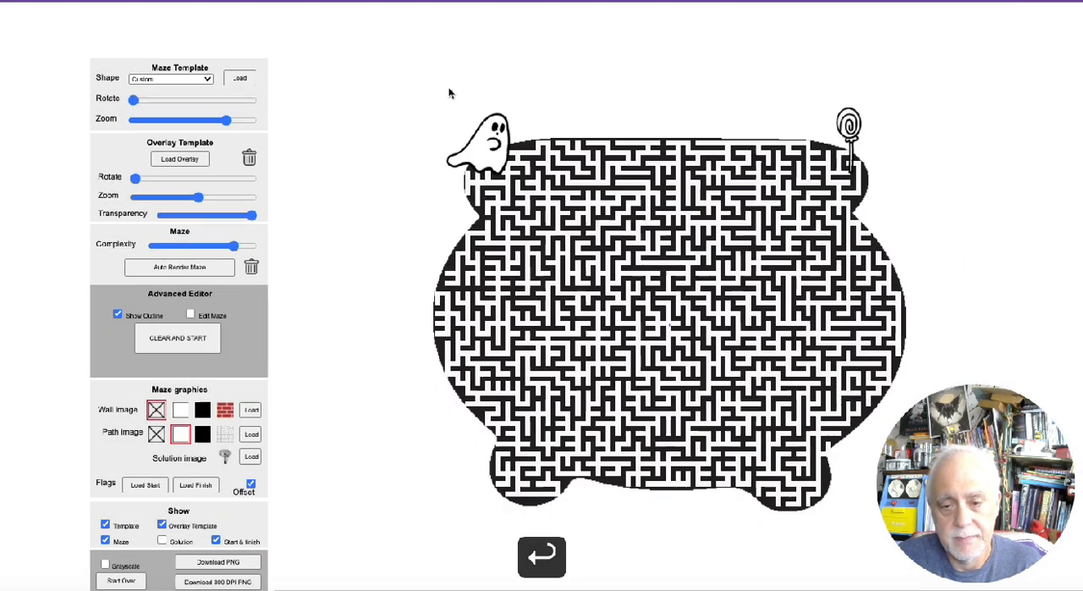
Show the solution path and download the solved maze as a PNG named halloween maze solution in the Monday Minutes folder
{"action": "left_click", "coordinate": [162, 541]}
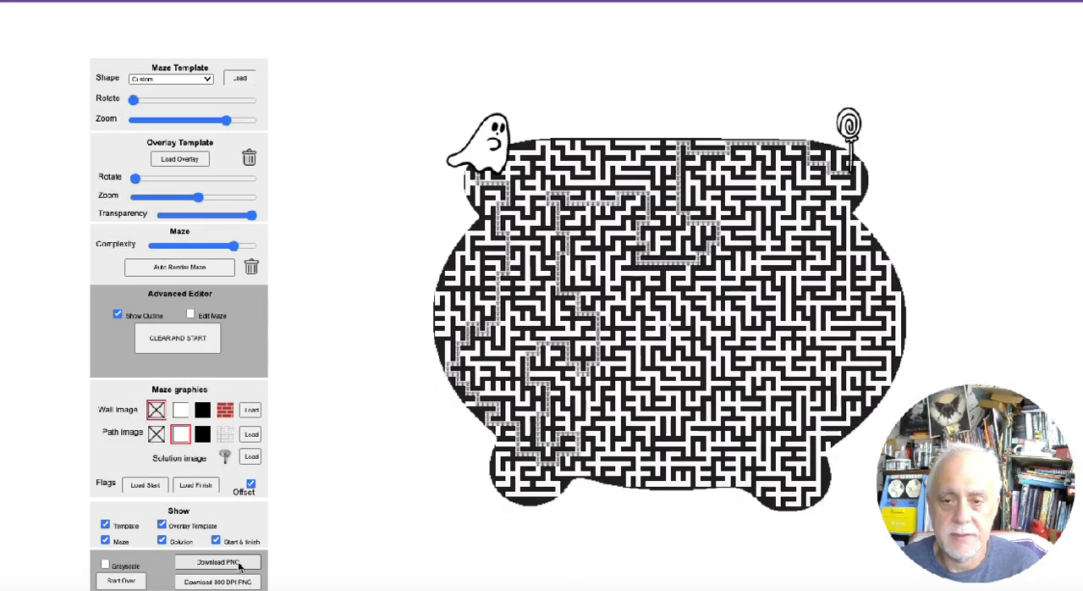
{"action": "left_click", "coordinate": [239, 564]}
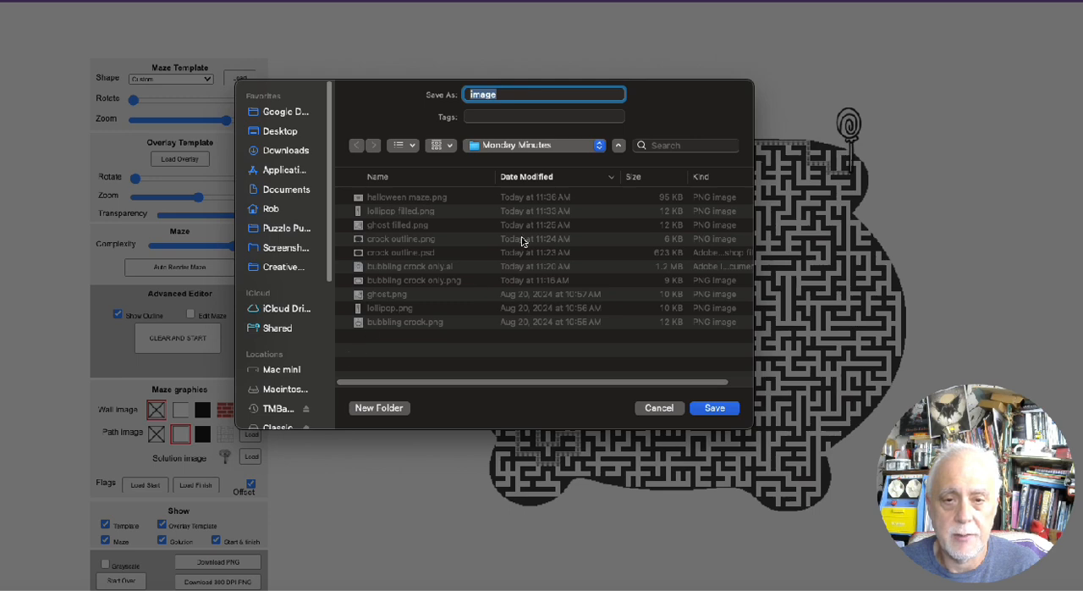
{"action": "type", "text": "hel"}
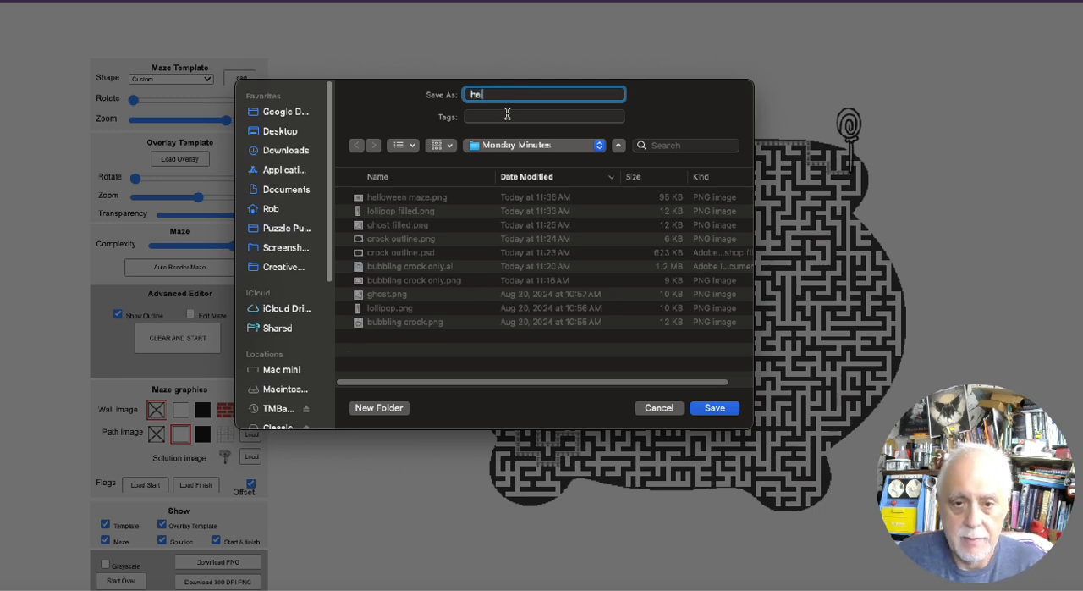
{"action": "type", "text": "loween maze solution"}
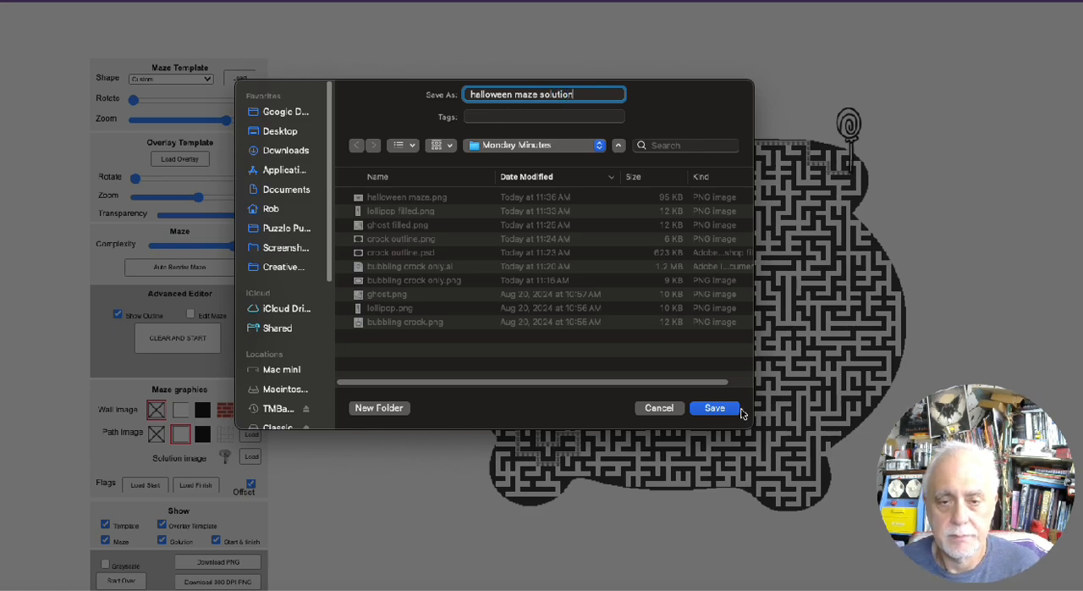
{"action": "left_click", "coordinate": [715, 410]}
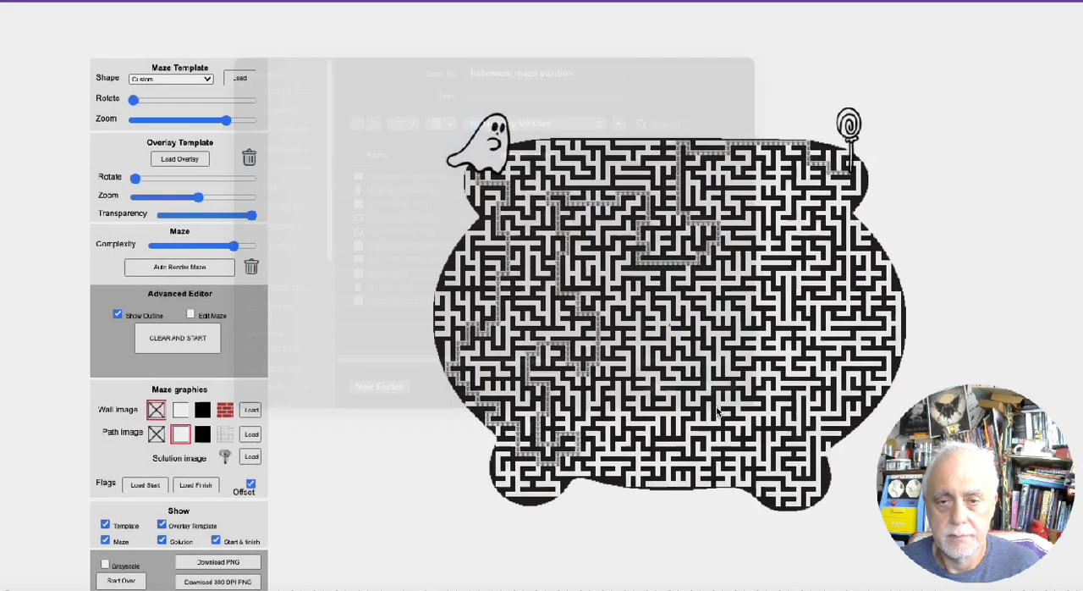